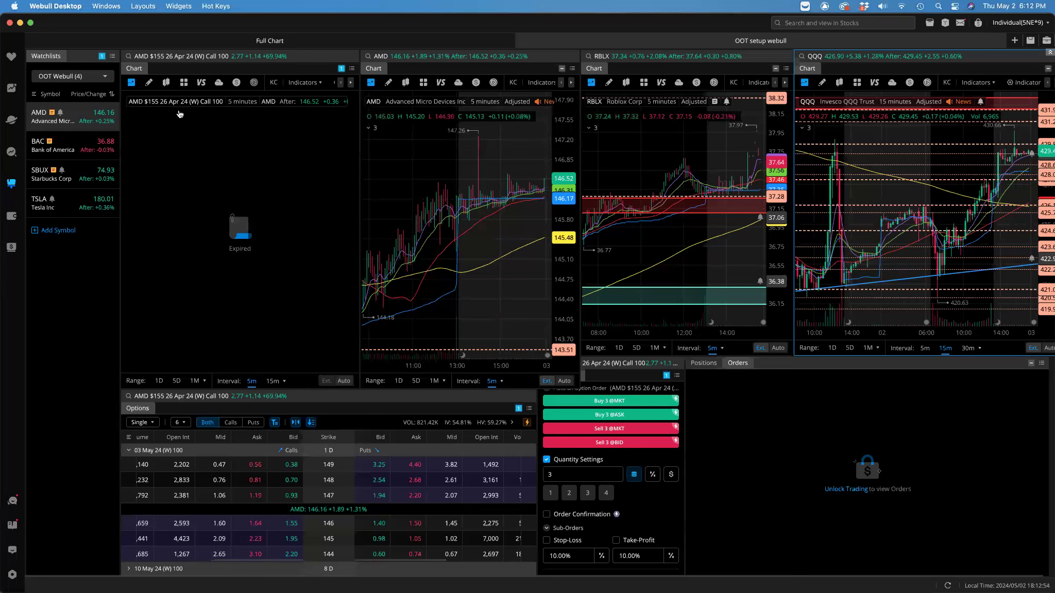
# Switch the watchlist to Small Port Cheapies and load CCL in the linked chart and options chain.
pyautogui.click(102, 75)
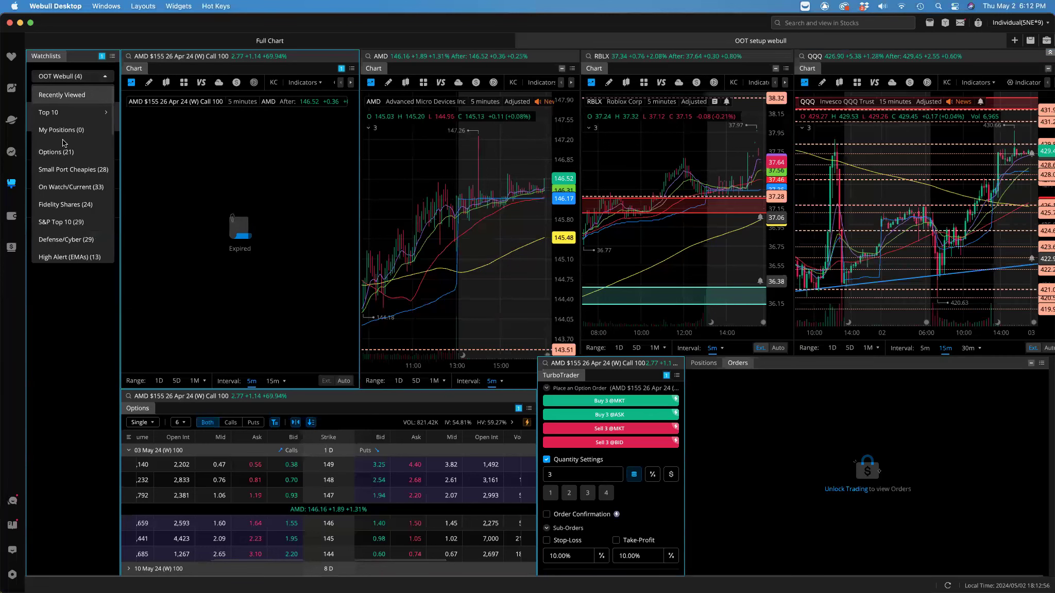
pyautogui.click(69, 170)
pyautogui.click(72, 203)
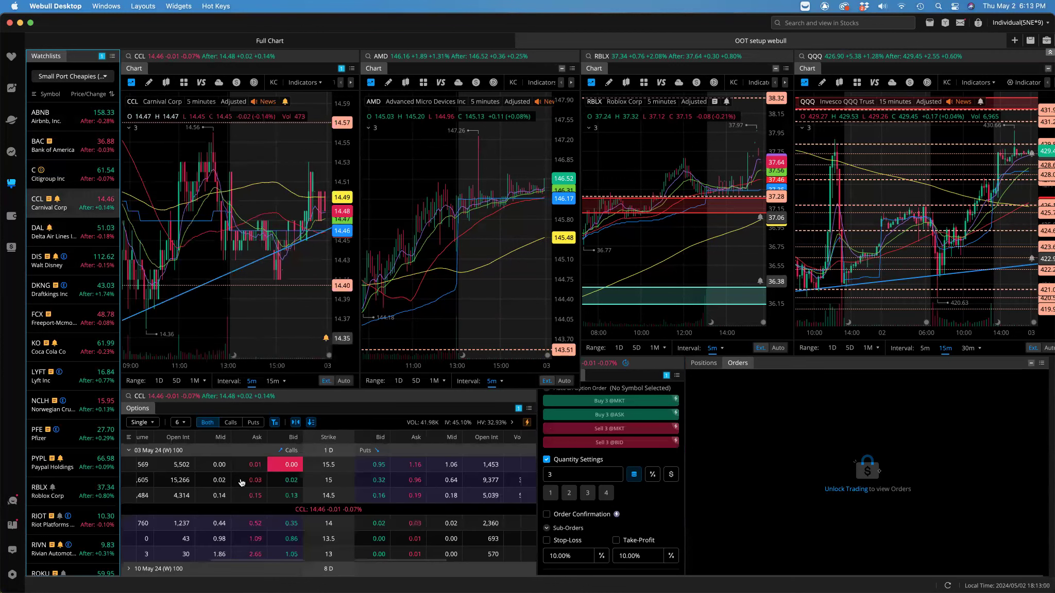
# Review CCL's option prices for the 10 May and 17 May expirations, keeping only one expiration expanded at a time.
pyautogui.click(323, 452)
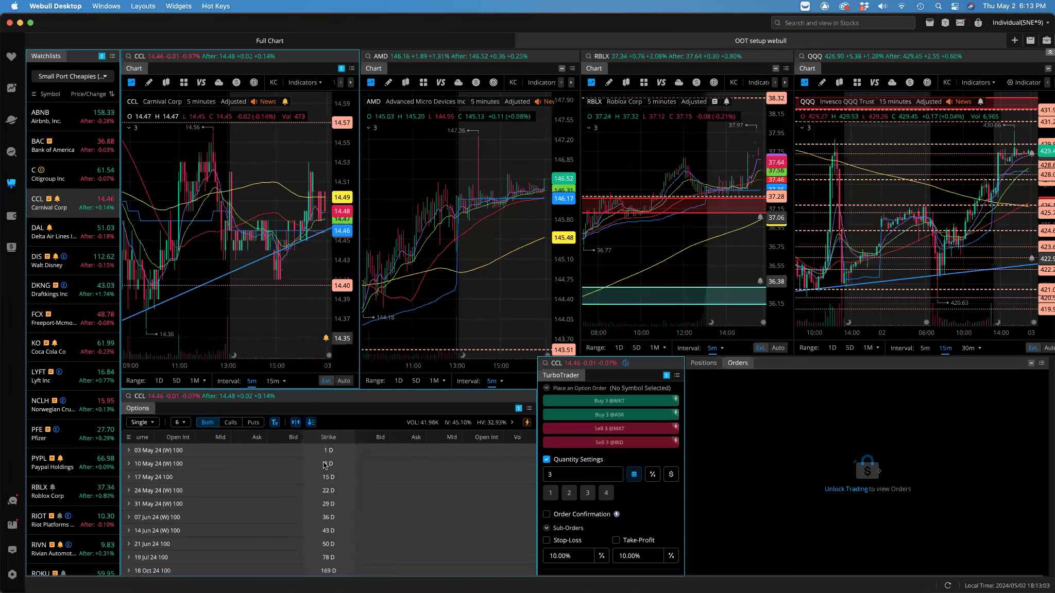
pyautogui.click(325, 464)
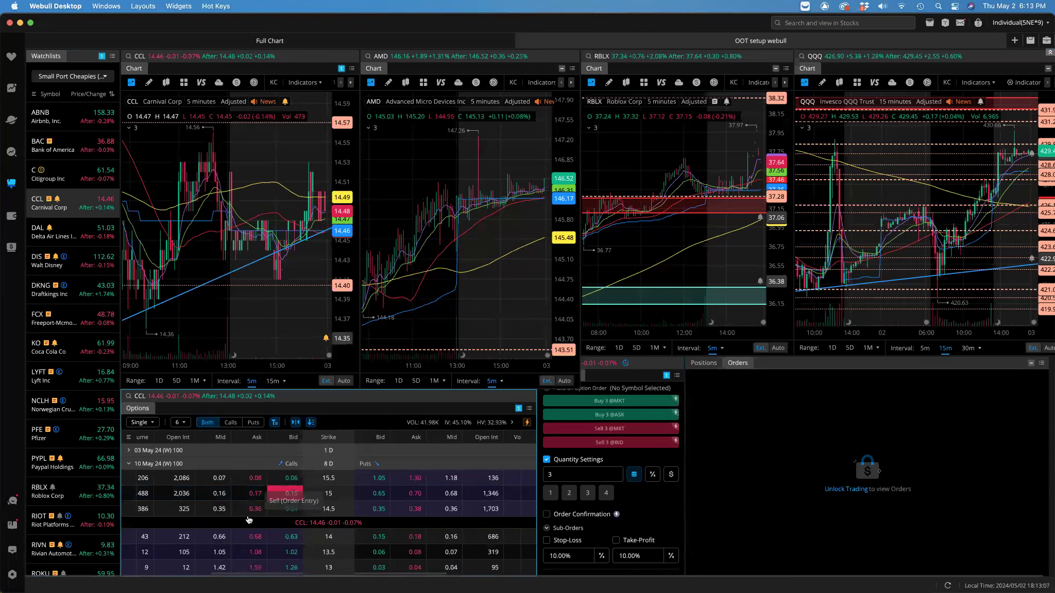
pyautogui.click(332, 466)
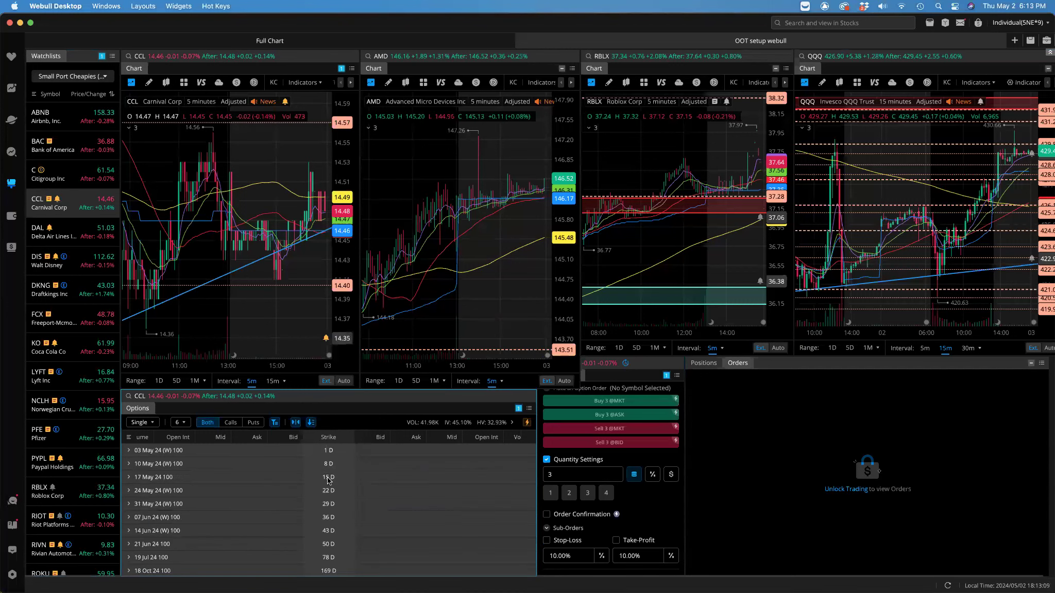
pyautogui.click(328, 478)
pyautogui.scroll(-2, 215, 516)
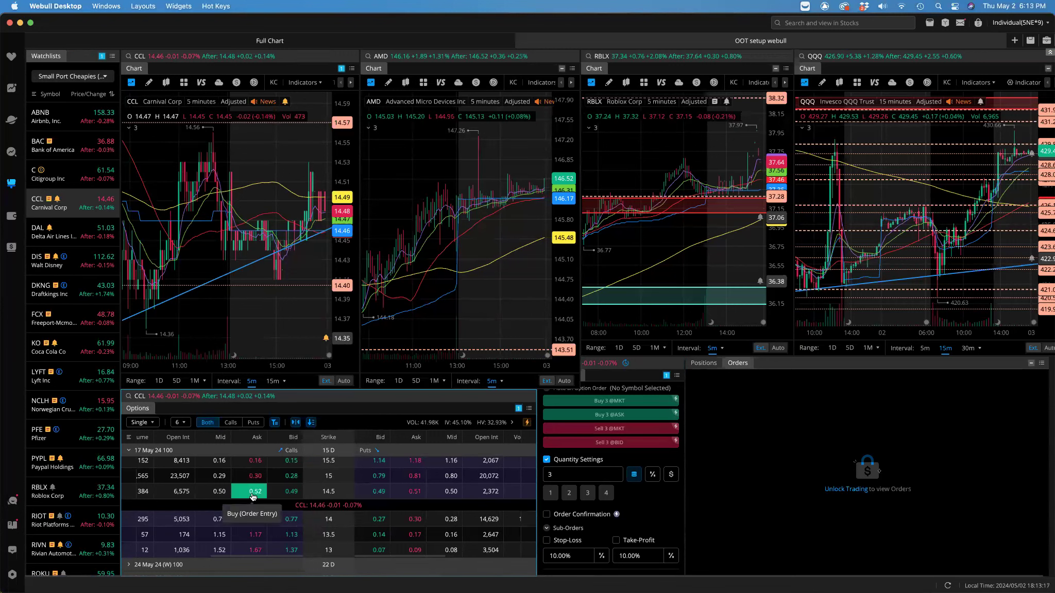
# Check CCL's 24 May option prices in place of the 17 May ones, and collapse that expiration again.
pyautogui.click(329, 452)
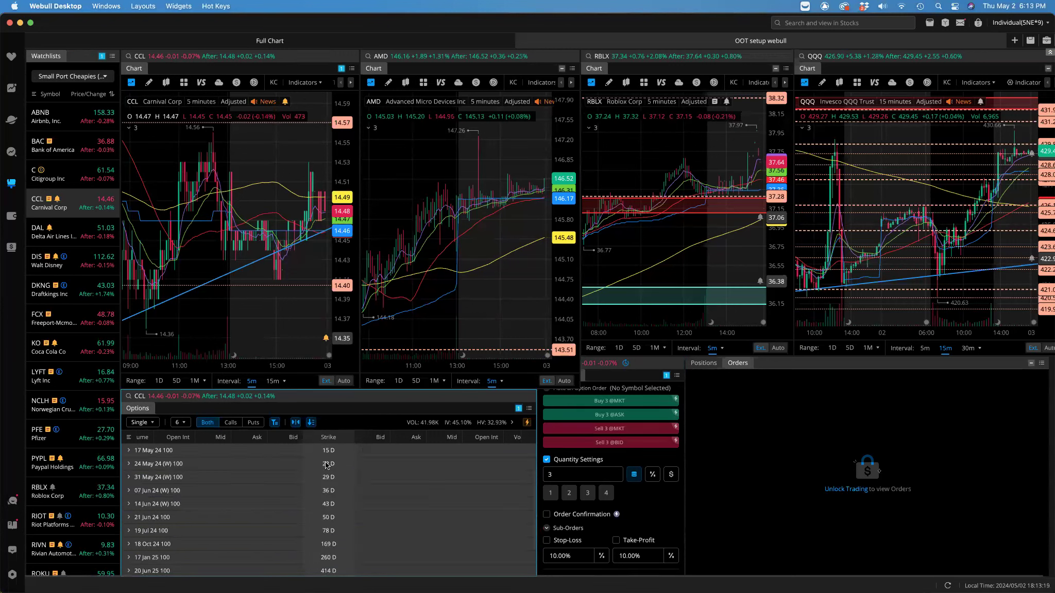
pyautogui.click(291, 465)
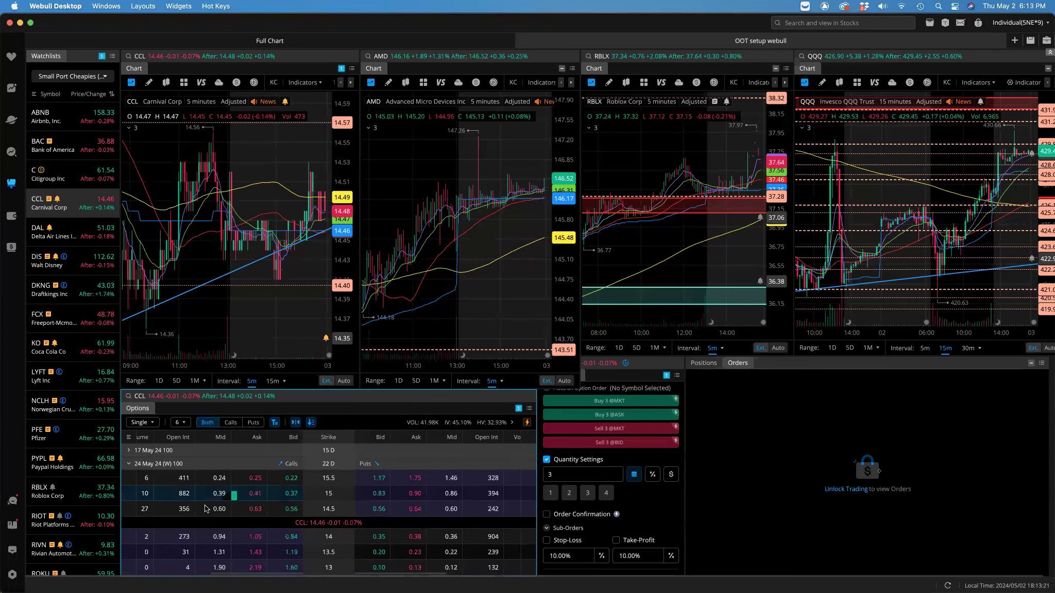
pyautogui.scroll(2, 170, 470)
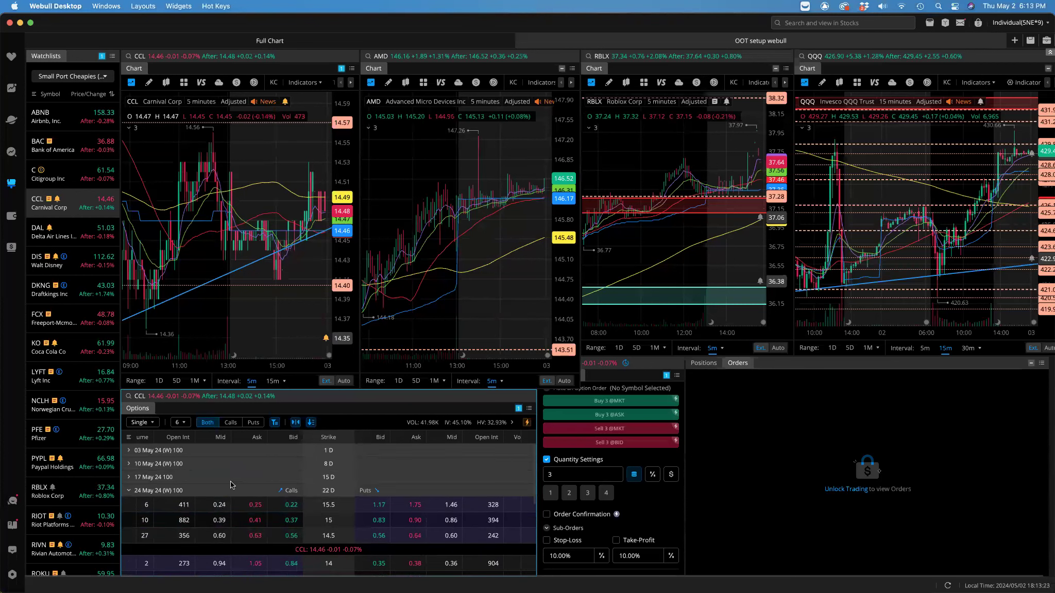
pyautogui.scroll(-4, 230, 485)
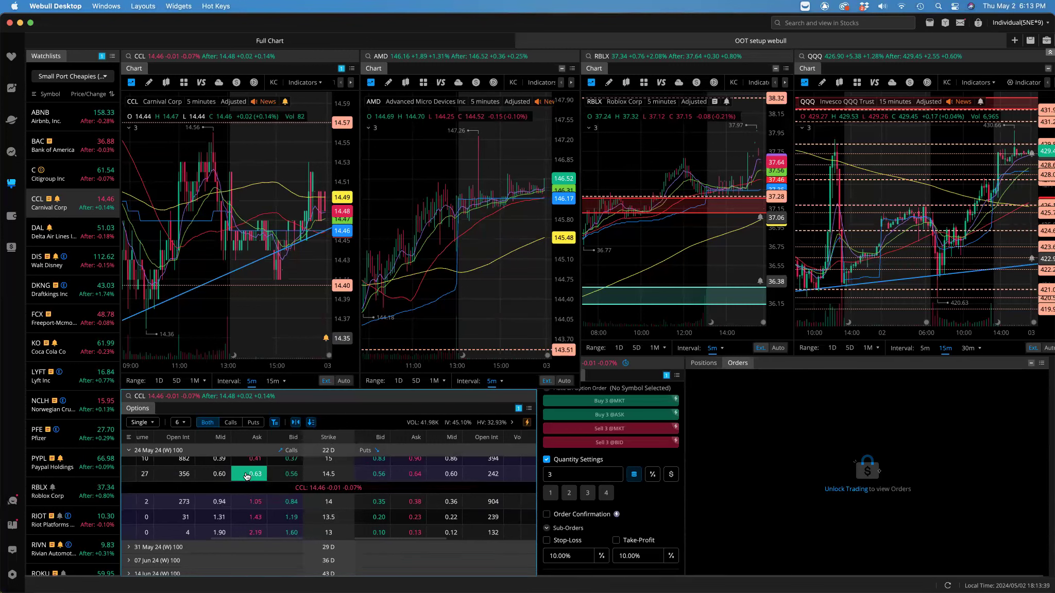
pyautogui.click(326, 456)
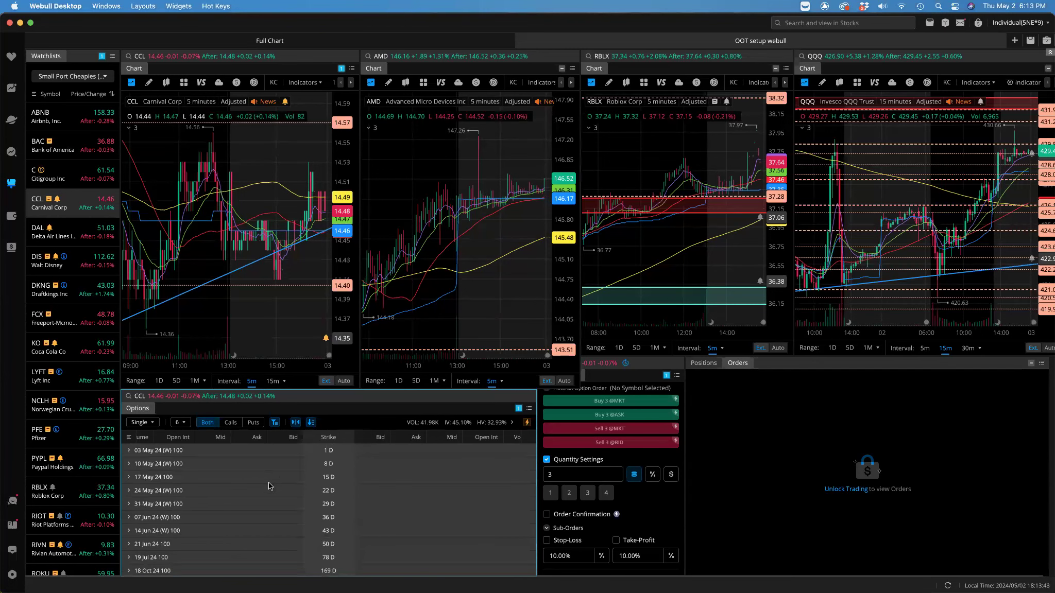
# Revisit CCL's 17 May and 10 May option prices and examine the latest price action on its 5-minute chart.
pyautogui.click(269, 483)
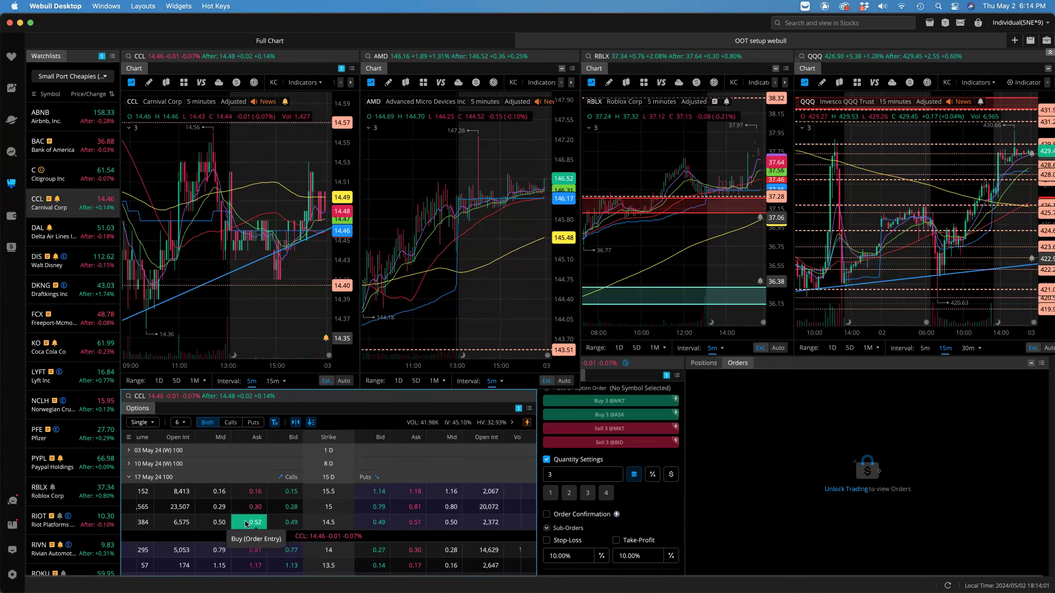
pyautogui.click(314, 463)
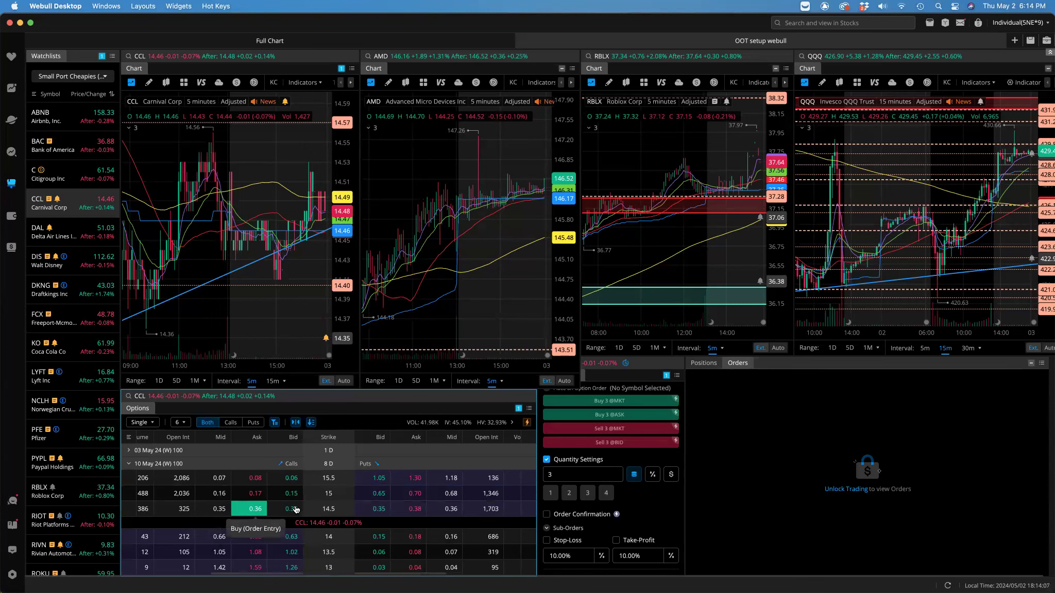
pyautogui.moveTo(286, 168)
pyautogui.mouseDown()
pyautogui.moveTo(206, 194)
pyautogui.moveTo(279, 178)
pyautogui.mouseUp()
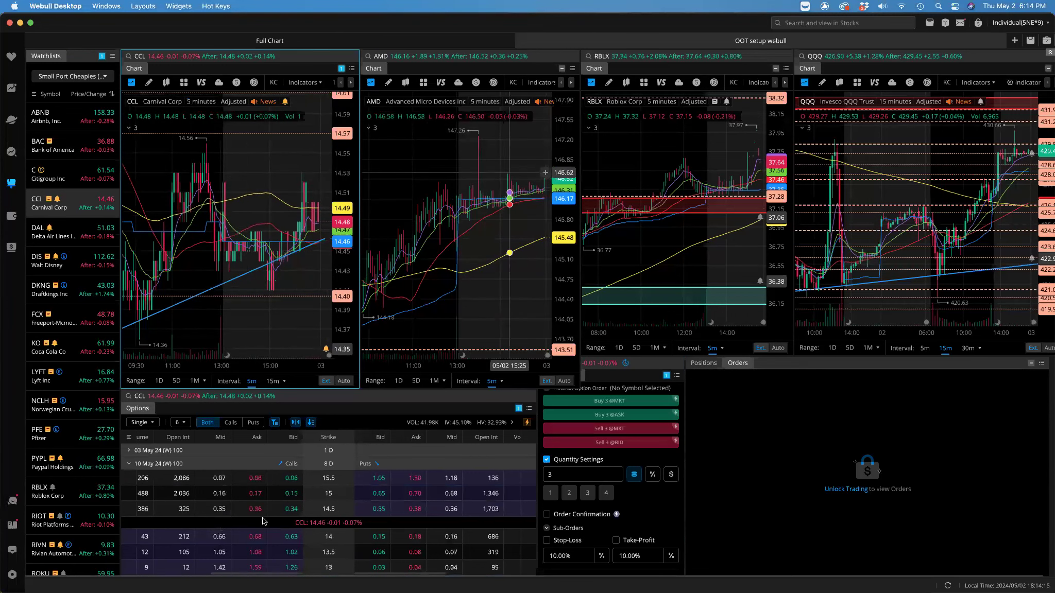
pyautogui.hscroll(5, 284, 190)
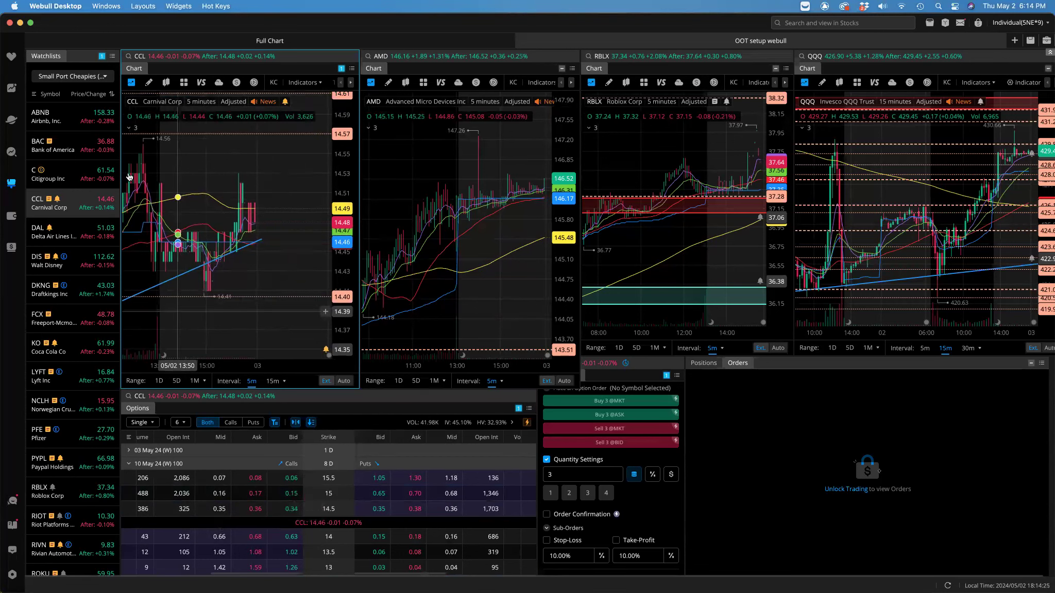
# Load Citigroup (C) from the watchlist and review its 10 May option prices above and below the current share price.
pyautogui.click(84, 174)
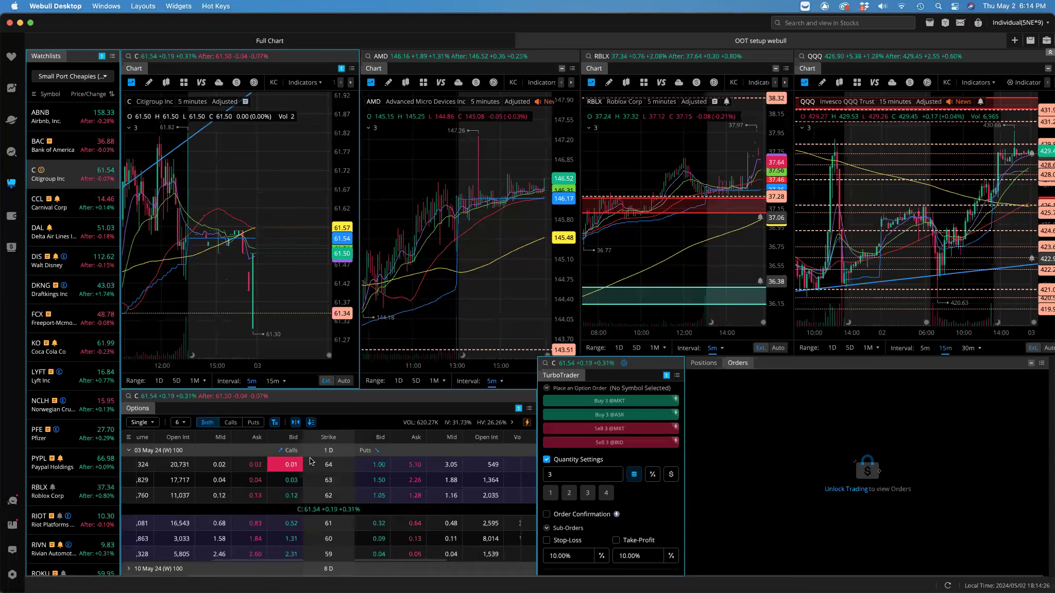
pyautogui.click(295, 453)
pyautogui.click(280, 465)
pyautogui.scroll(-2, 252, 492)
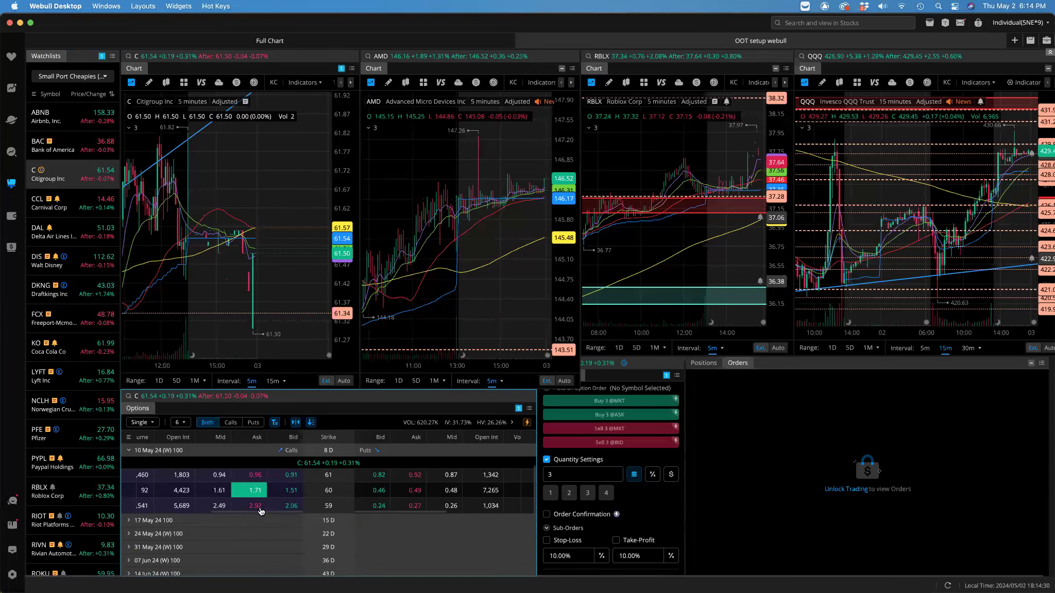
pyautogui.scroll(2, 261, 512)
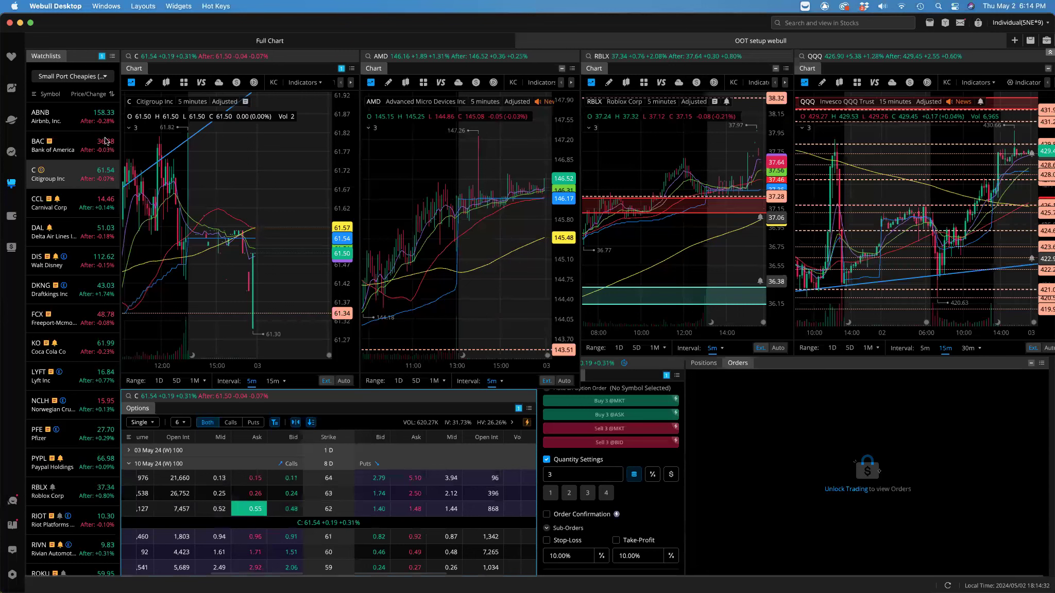
# Look back at AMD's earlier price action, then load DIS and view its morning move on the 5-minute chart.
pyautogui.moveTo(450, 160); pyautogui.dragTo(515, 159)
pyautogui.moveTo(452, 139); pyautogui.dragTo(451, 82)
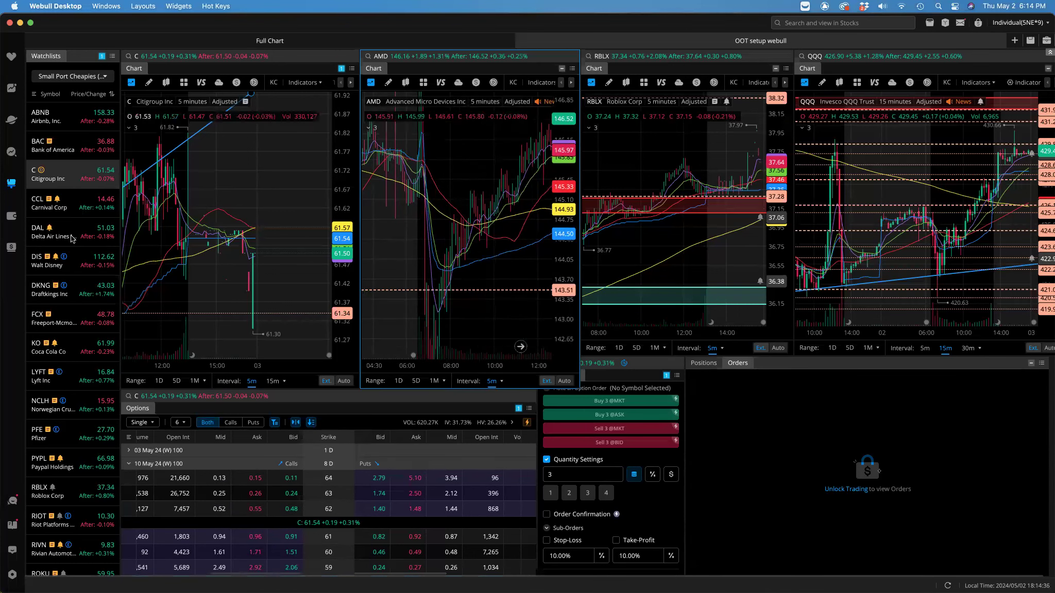
pyautogui.click(88, 256)
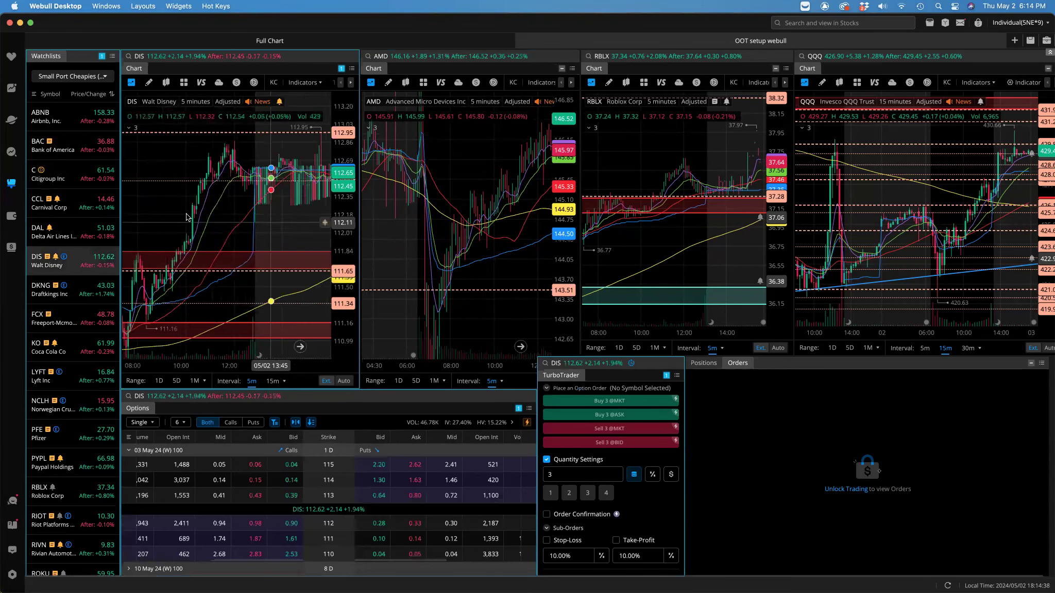
pyautogui.moveTo(211, 179); pyautogui.dragTo(266, 197)
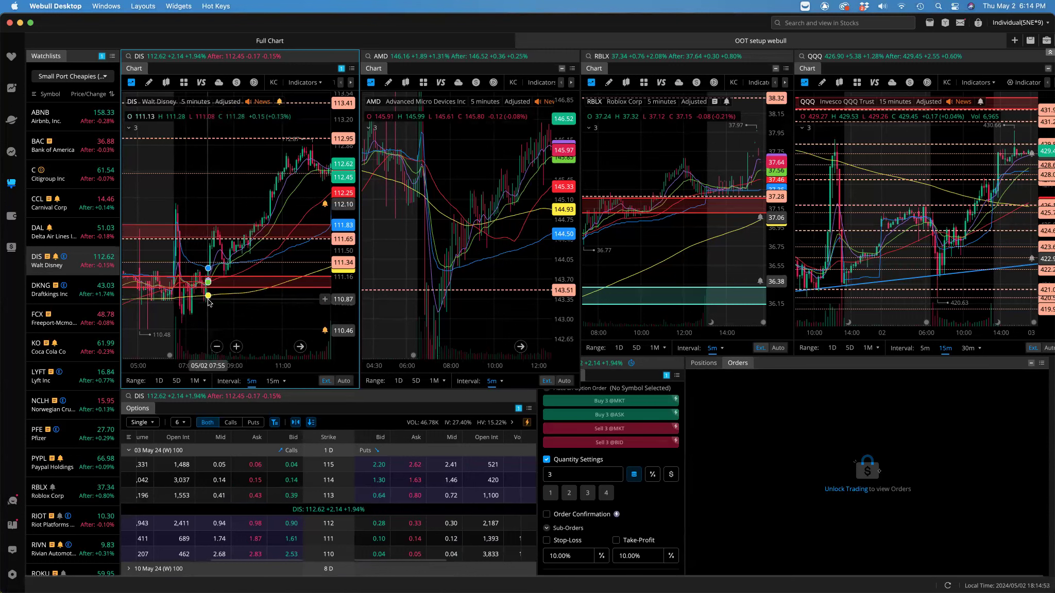
# Chart the DIS $112 03 May call contract and bring its full 2 May move into view.
pyautogui.click(237, 523)
pyautogui.moveTo(285, 243); pyautogui.dragTo(213, 234)
pyautogui.scroll(4, 237, 243)
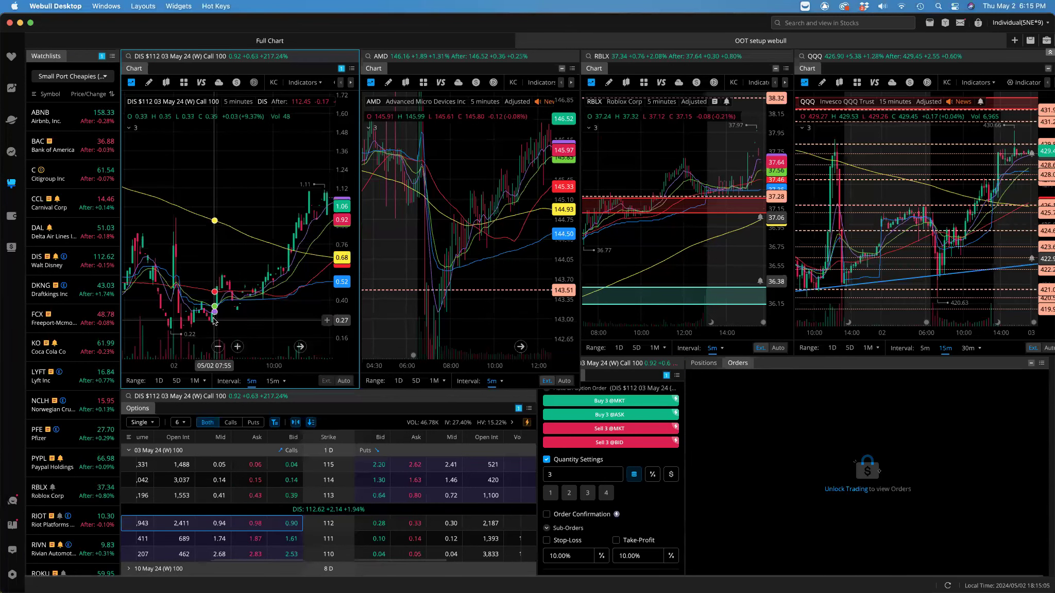
pyautogui.scroll(-3, 215, 320)
pyautogui.moveTo(266, 317); pyautogui.dragTo(243, 315)
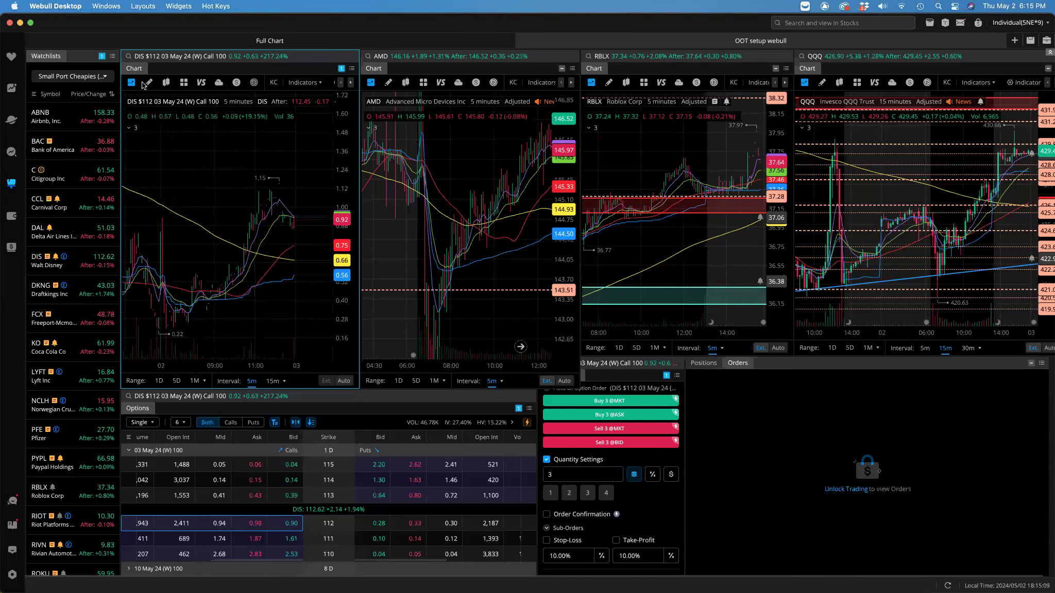
# Change the AMD chart's symbol to DIS so the stock shows beside its call contract.
pyautogui.click(385, 57)
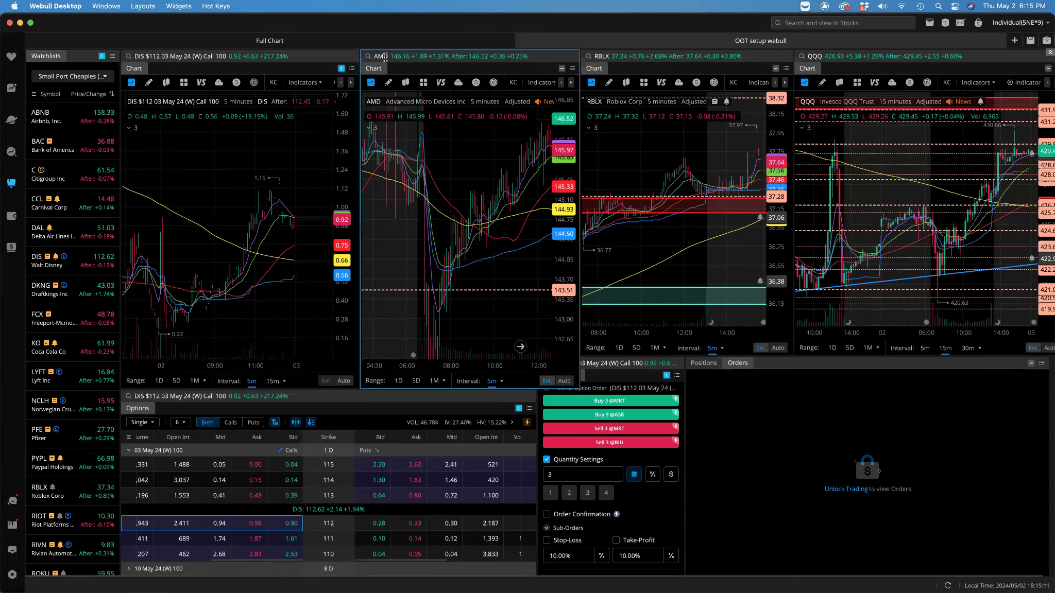
pyautogui.write('dis')
pyautogui.press('Return')
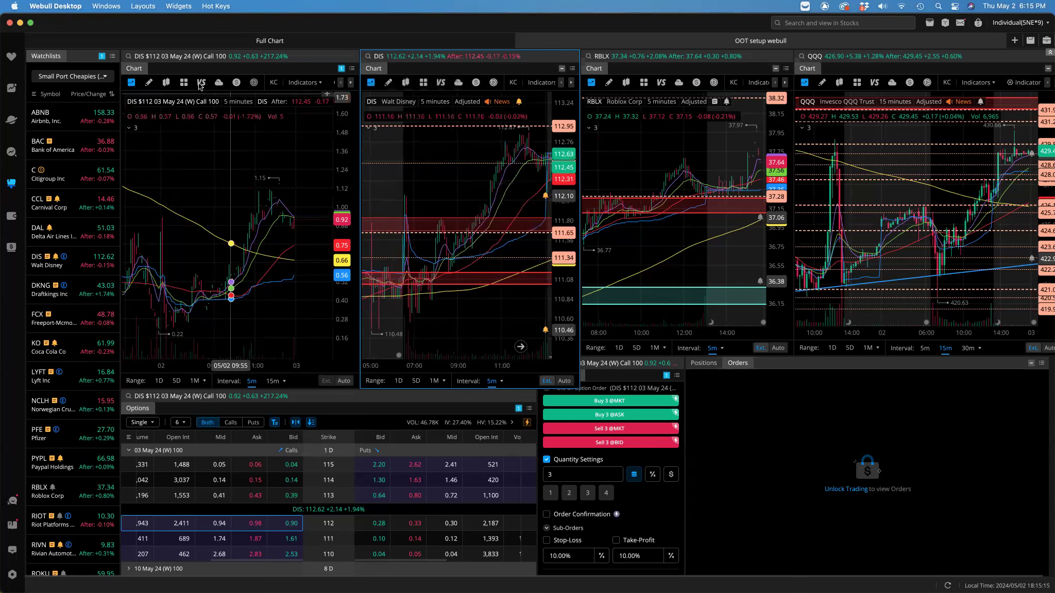
# Measure the DIS $112 call's rise with a trend line from about 0.27 to about 1.17, then leave the drawing tool.
pyautogui.click(149, 82)
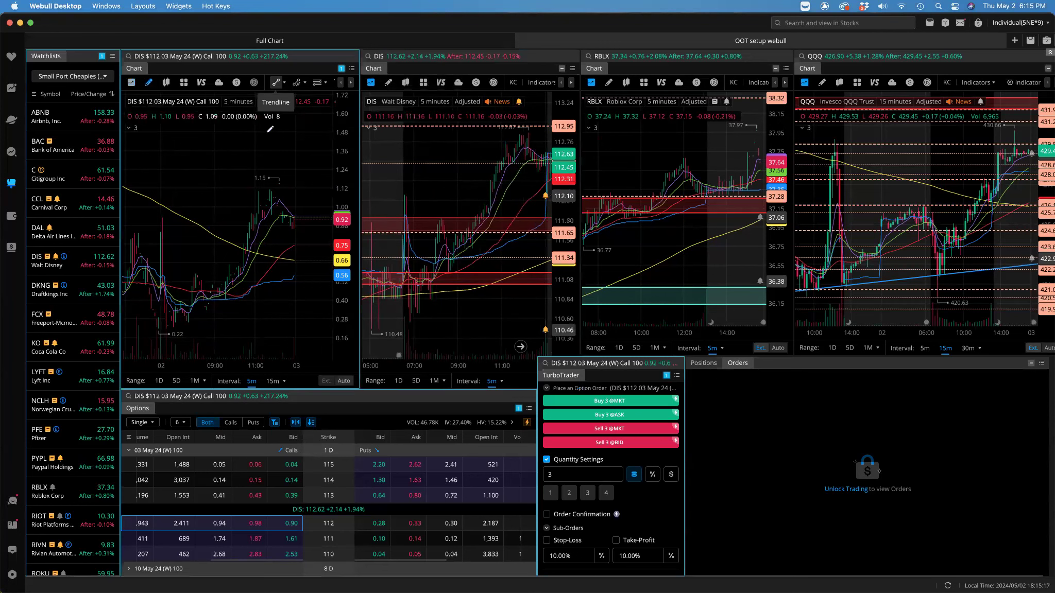
pyautogui.click(205, 321)
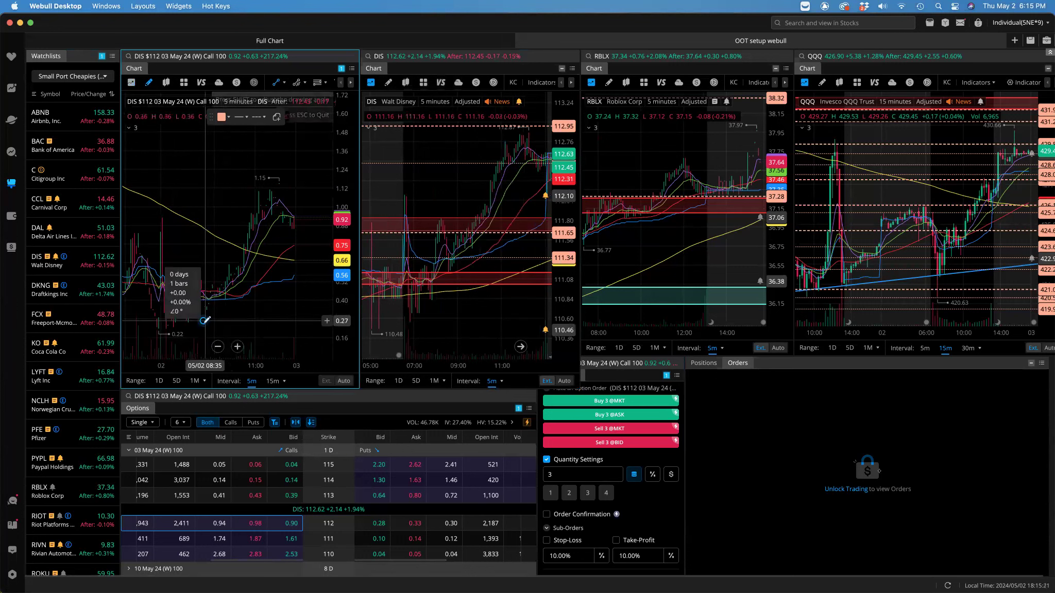
pyautogui.click(283, 179)
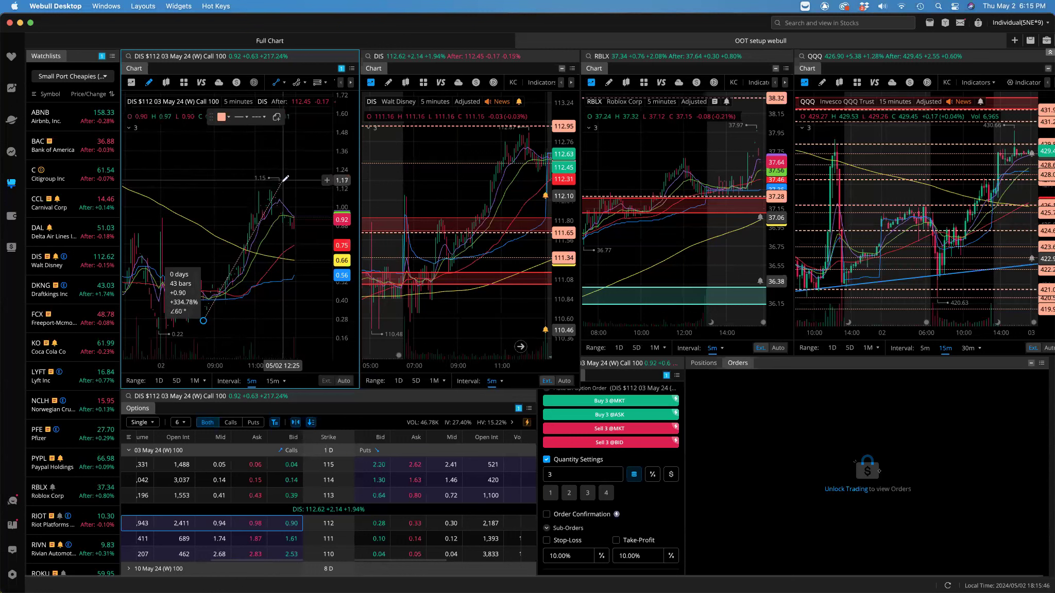
pyautogui.press('Escape')
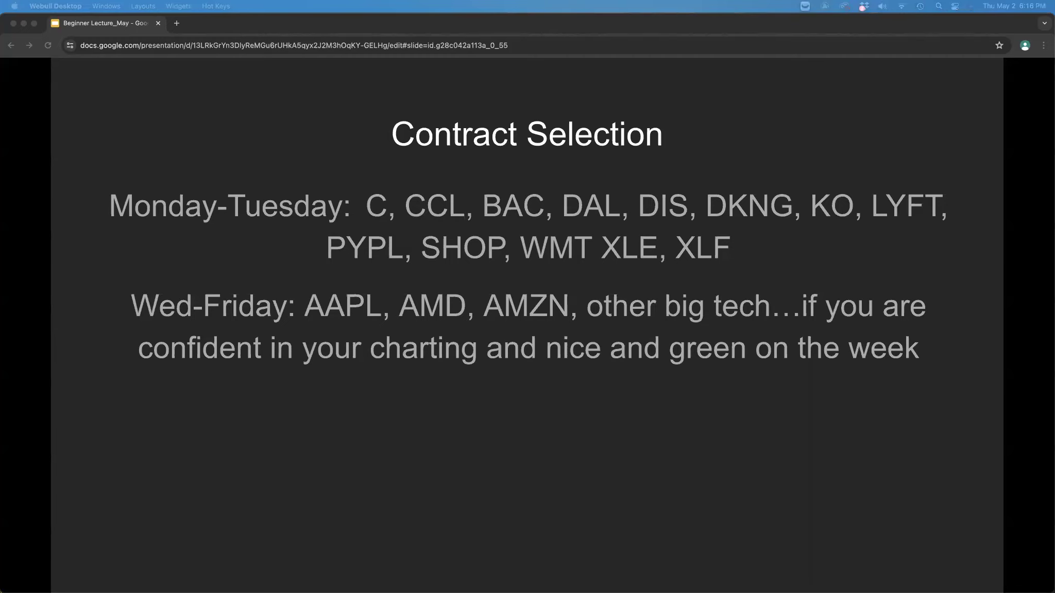
# Advance the lecture slideshow from Contract Selection to the "Bro, i got this, i know what I'm doing…" slide.
pyautogui.press('Right')
pyautogui.press('Right')
pyautogui.press('Right')
pyautogui.press('Right')
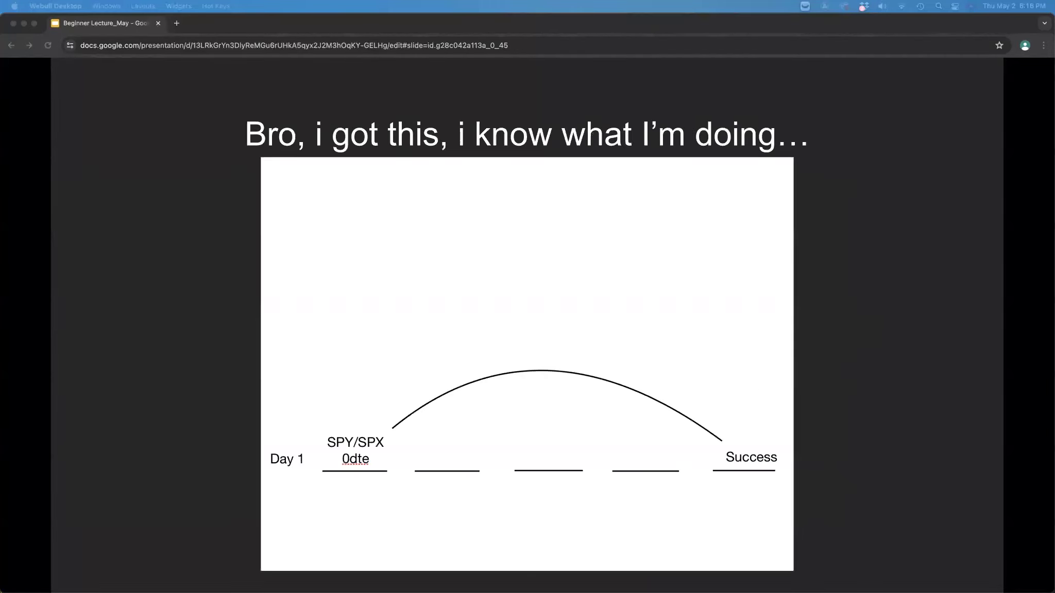
# Advance the slideshow to the Day 1 to Success roadmap, revealing its stages through Paper Trade.
pyautogui.press('Right')
pyautogui.press('Right')
pyautogui.press('Right')
pyautogui.press('Right')
pyautogui.press('Right')
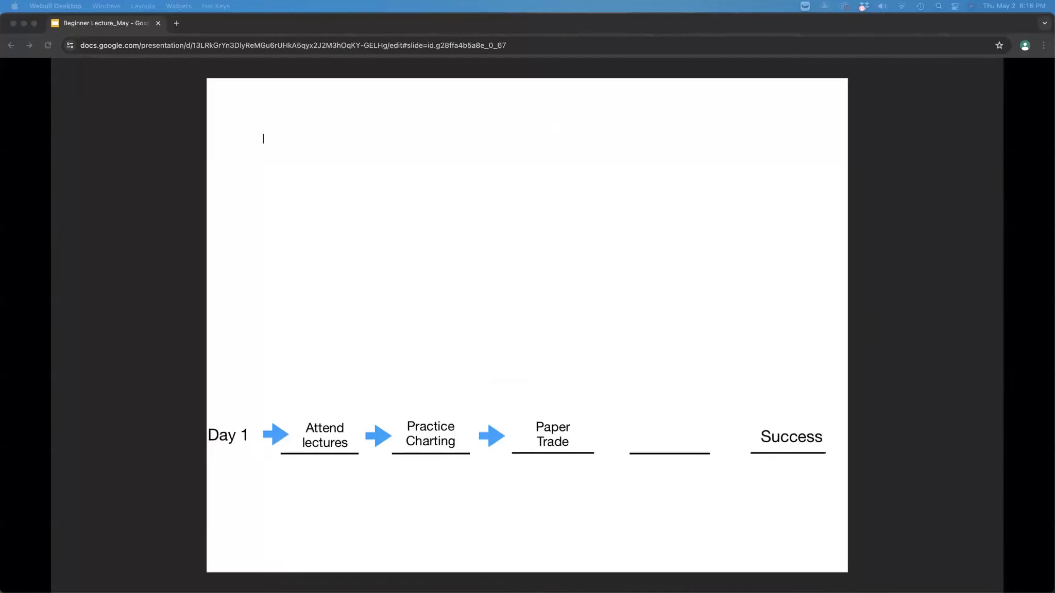
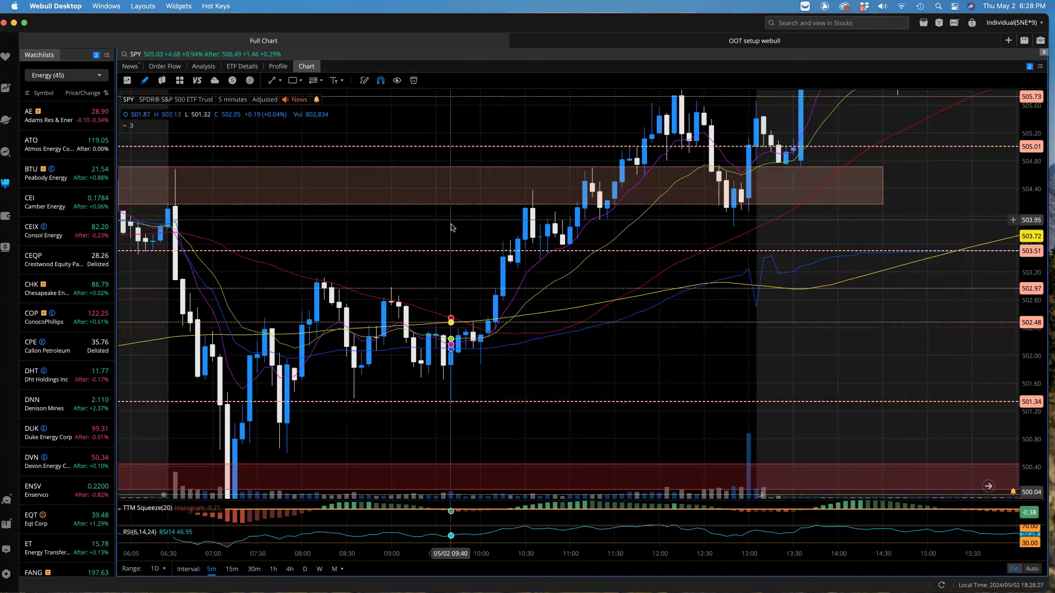
# Hide the drawings layer on the SPY chart, switch it to the daily interval and stretch the price scale.
pyautogui.rightClick(453, 226)
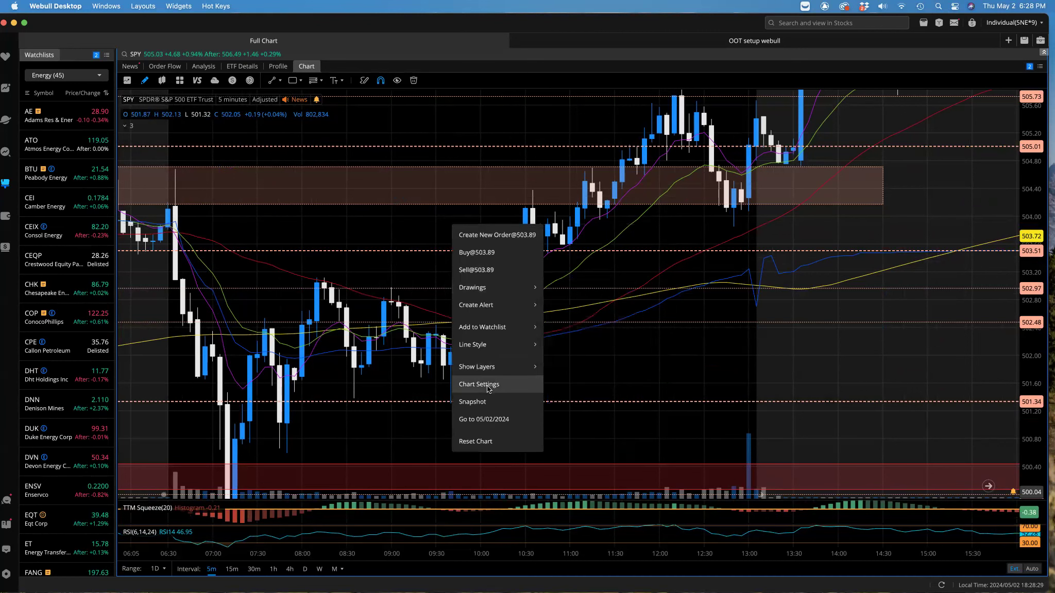
pyautogui.moveTo(495, 367)
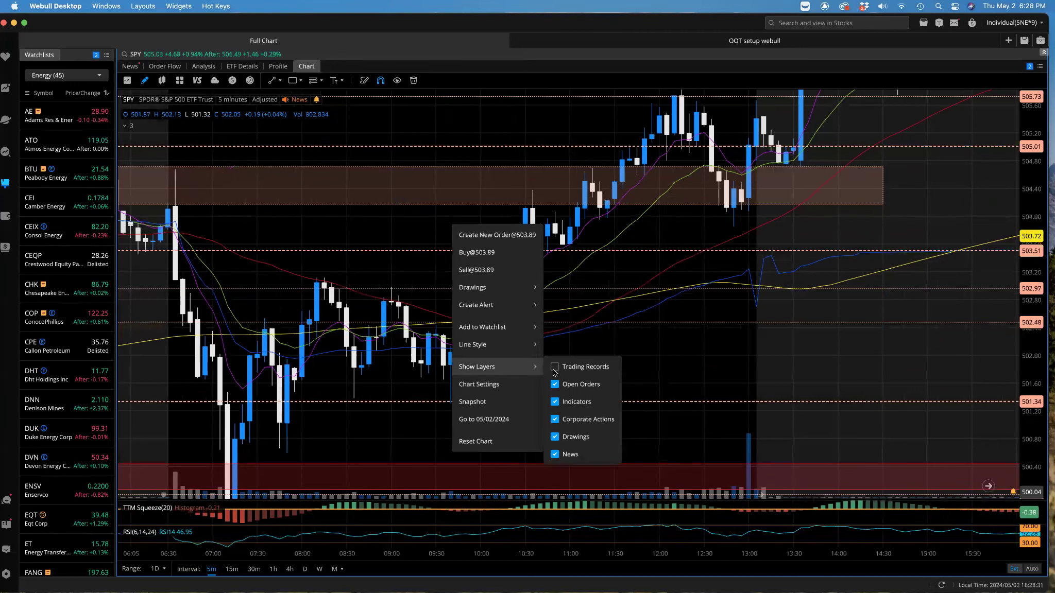
pyautogui.click(555, 437)
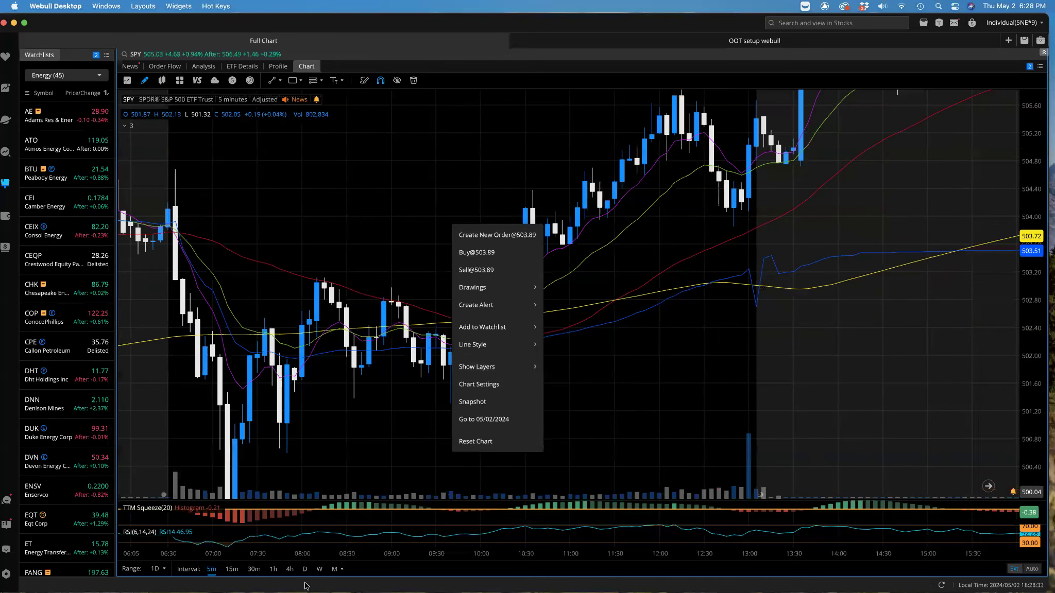
pyautogui.click(305, 570)
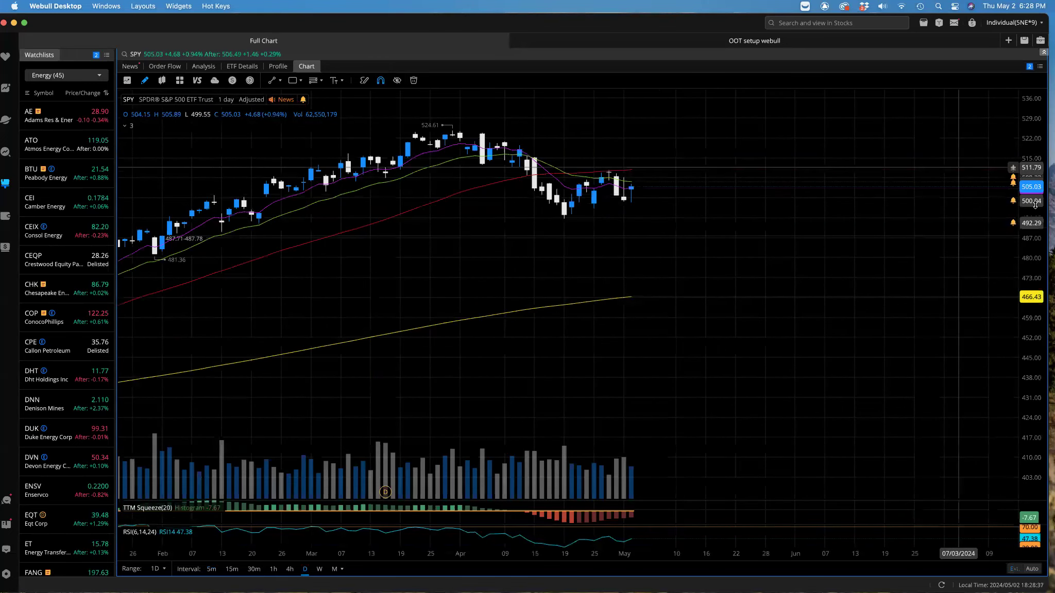
pyautogui.moveTo(1037, 141); pyautogui.dragTo(1043, 55)
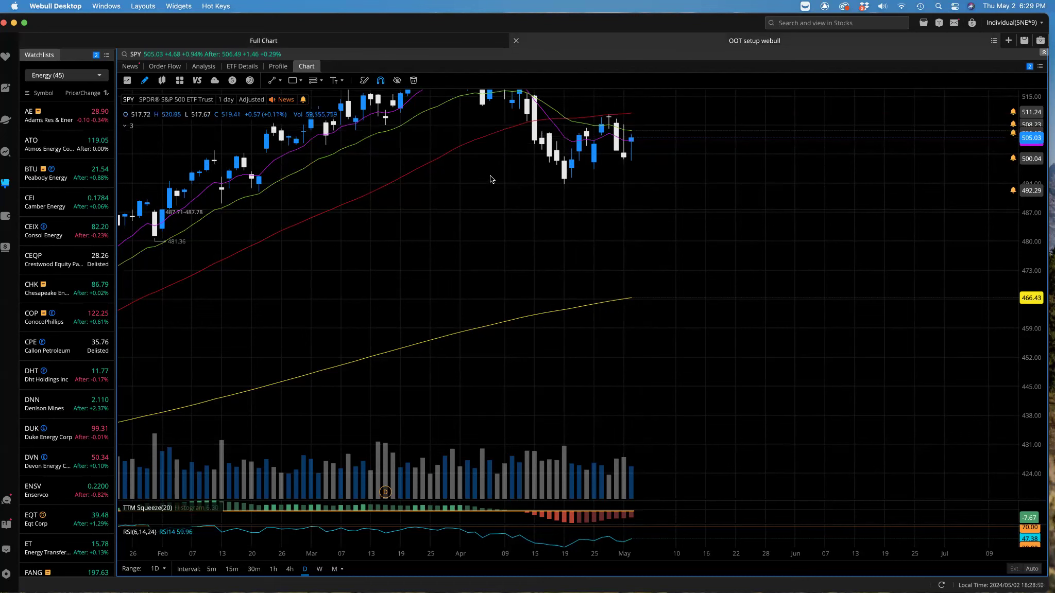
# Glance at the OOT setup webull layout, then return the full SPY chart to the 5-minute interval.
pyautogui.click(385, 45)
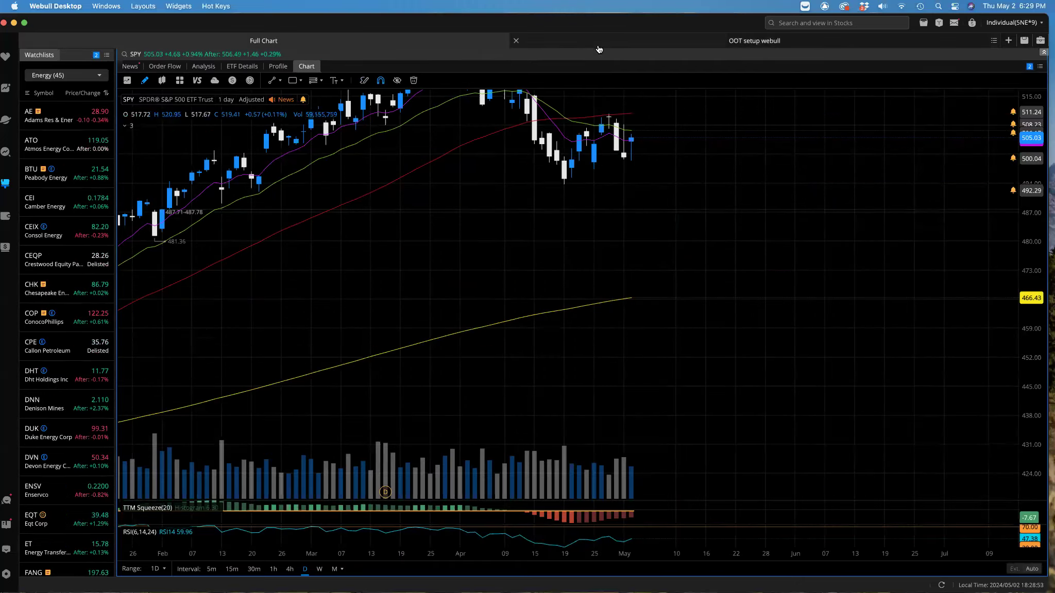
pyautogui.click(600, 47)
pyautogui.click(211, 568)
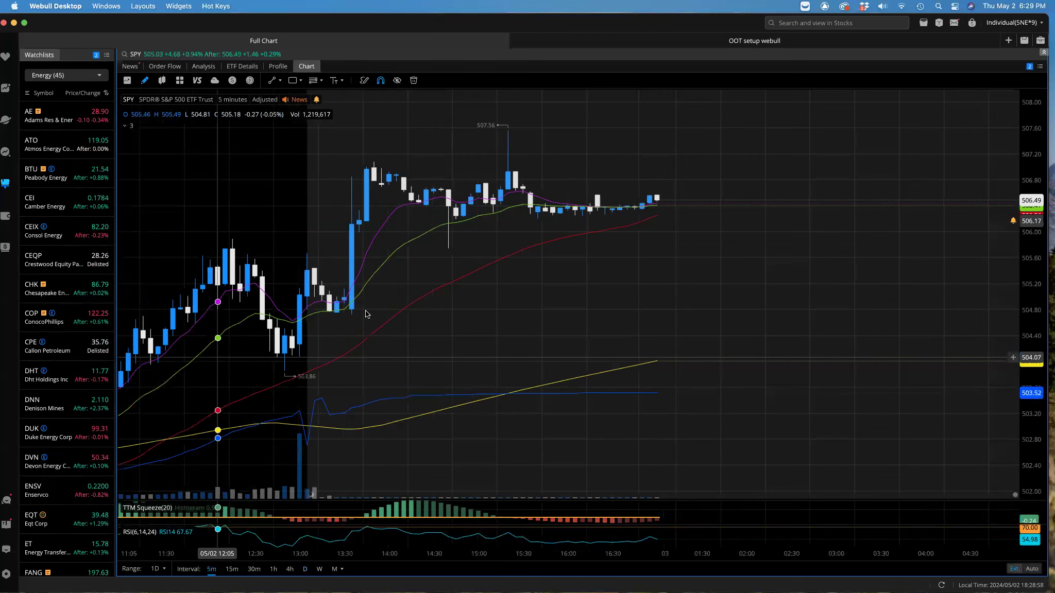
pyautogui.scroll(2, 468, 301)
pyautogui.hscroll(-5, 473, 327)
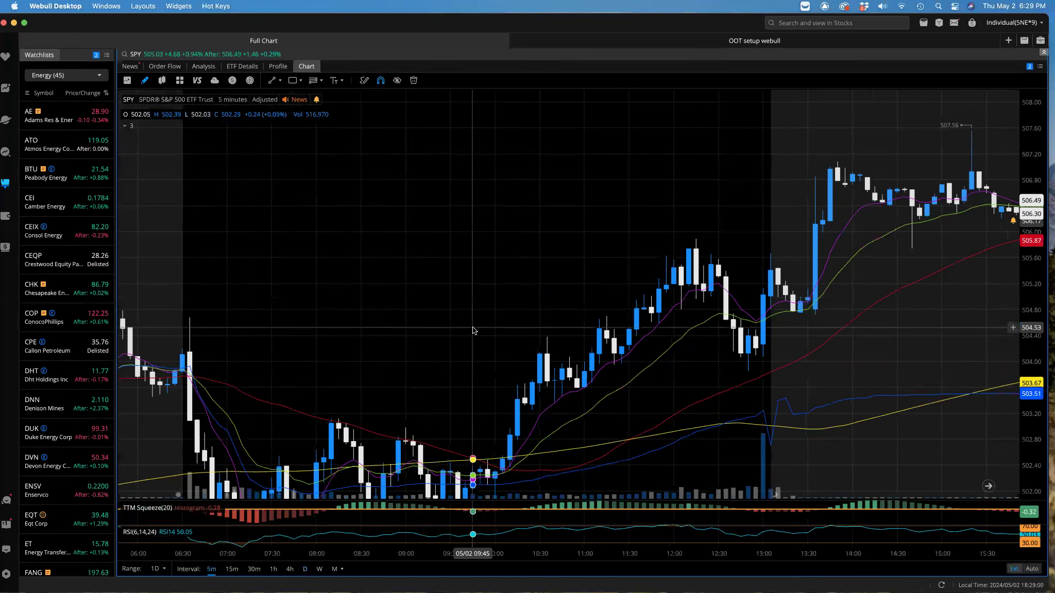
# Choose the horizontal line tool to show the hidden SPY drawings again, then leave the tool and view the marked levels.
pyautogui.click(281, 87)
pyautogui.click(284, 117)
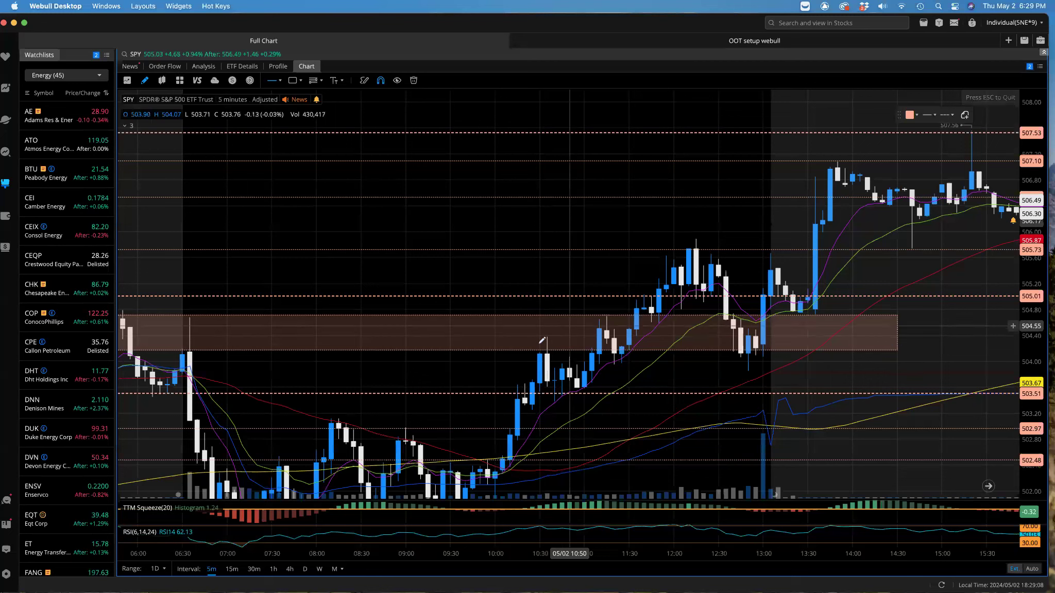
pyautogui.moveTo(536, 366); pyautogui.dragTo(541, 259)
pyautogui.scroll(-2, 517, 271)
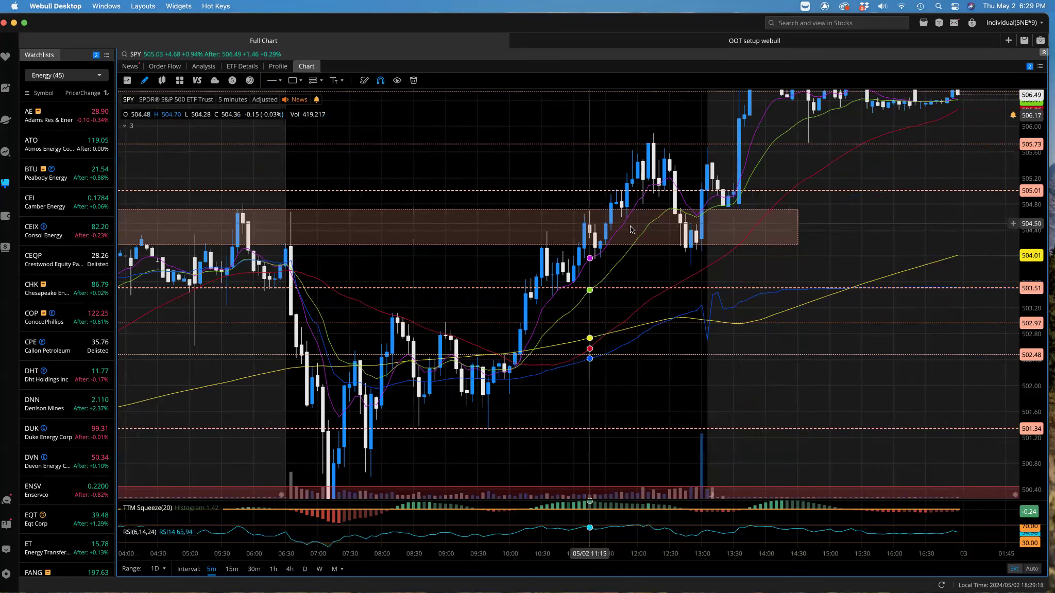
pyautogui.moveTo(428, 262); pyautogui.dragTo(601, 256)
pyautogui.hscroll(-3, 534, 259)
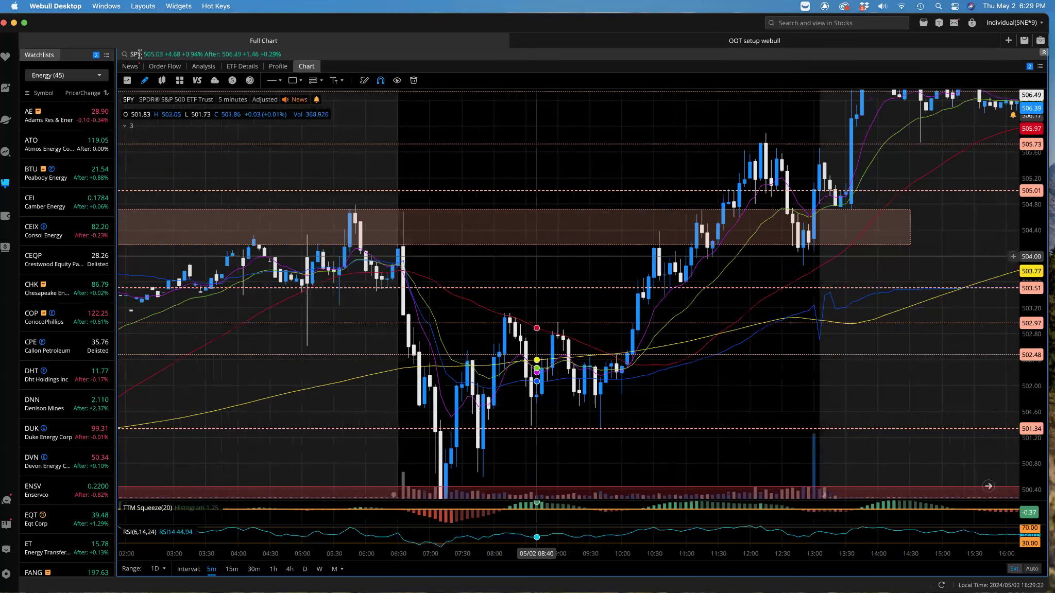
# Change the chart's symbol from SPY to MARA and switch it to the daily interval.
pyautogui.write('MARA')
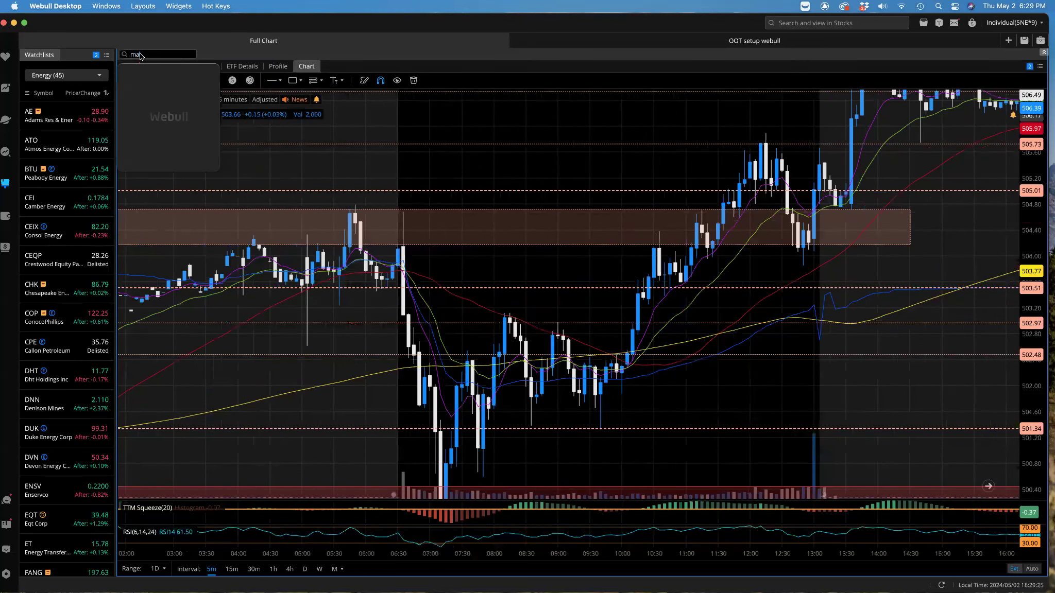
pyautogui.press('Return')
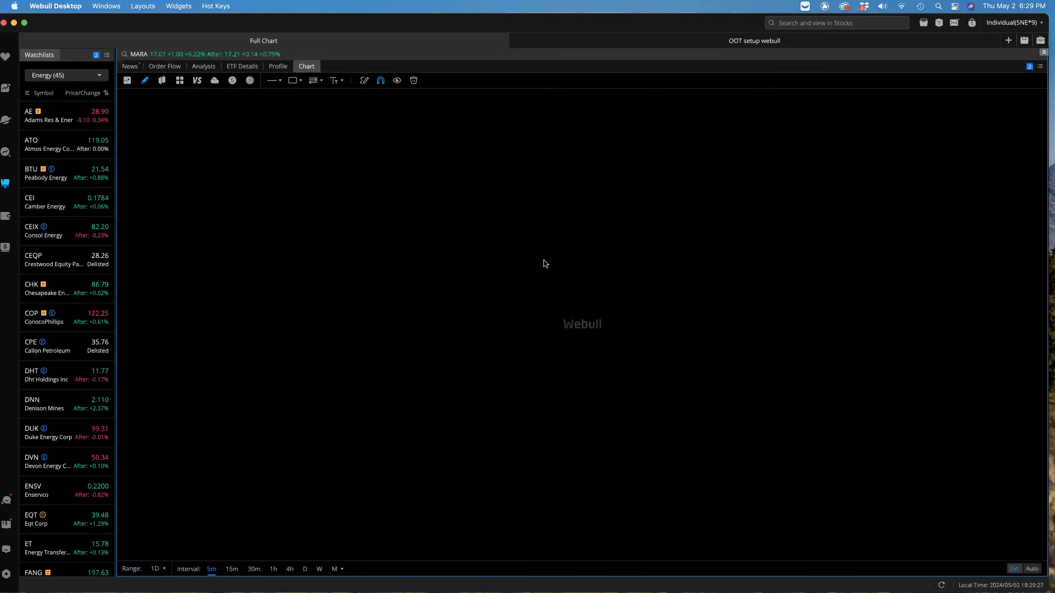
pyautogui.moveTo(457, 255); pyautogui.dragTo(468, 156)
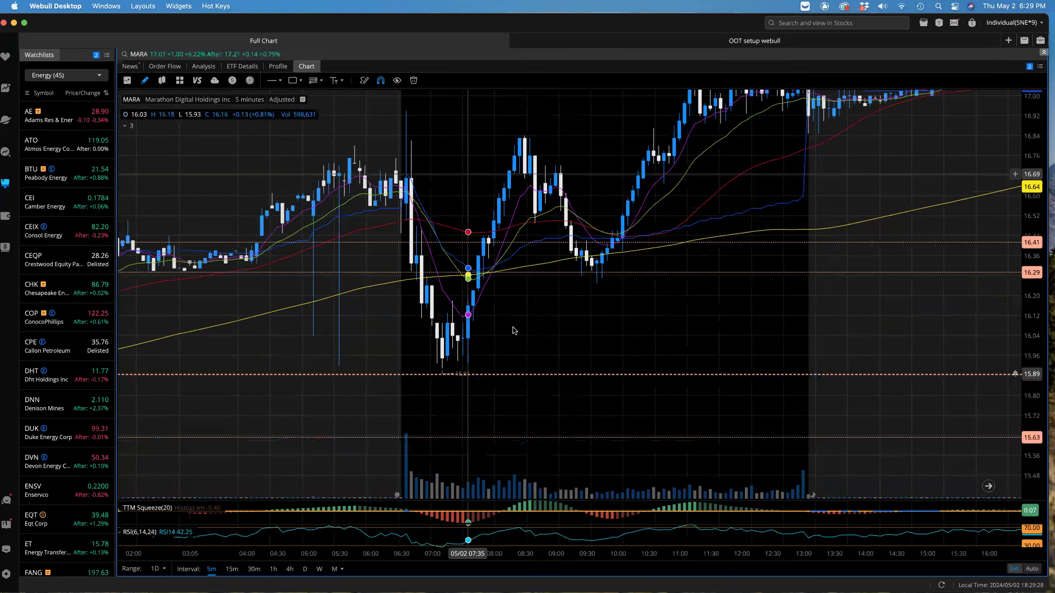
pyautogui.scroll(-1, 484, 238)
pyautogui.hscroll(-3, 488, 219)
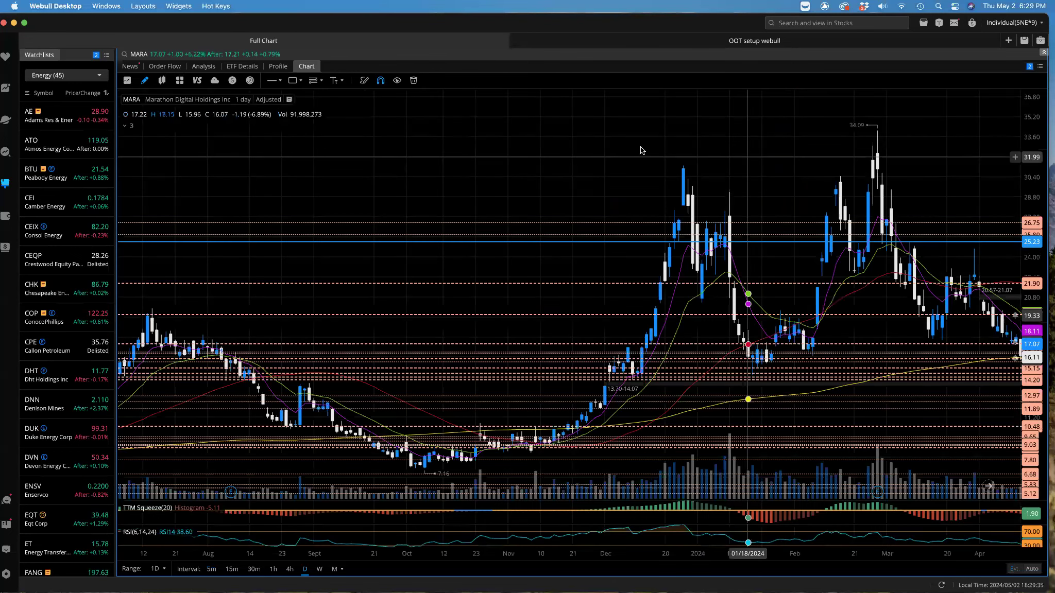
pyautogui.scroll(4, 576, 293)
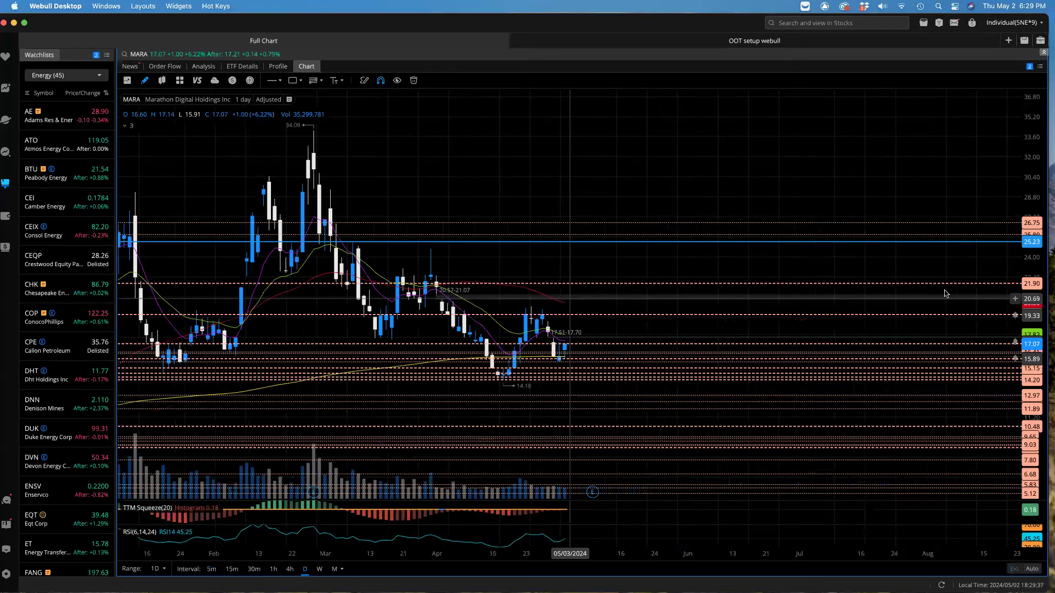
# Hide the drawings layer on the MARA daily chart.
pyautogui.rightClick(782, 328)
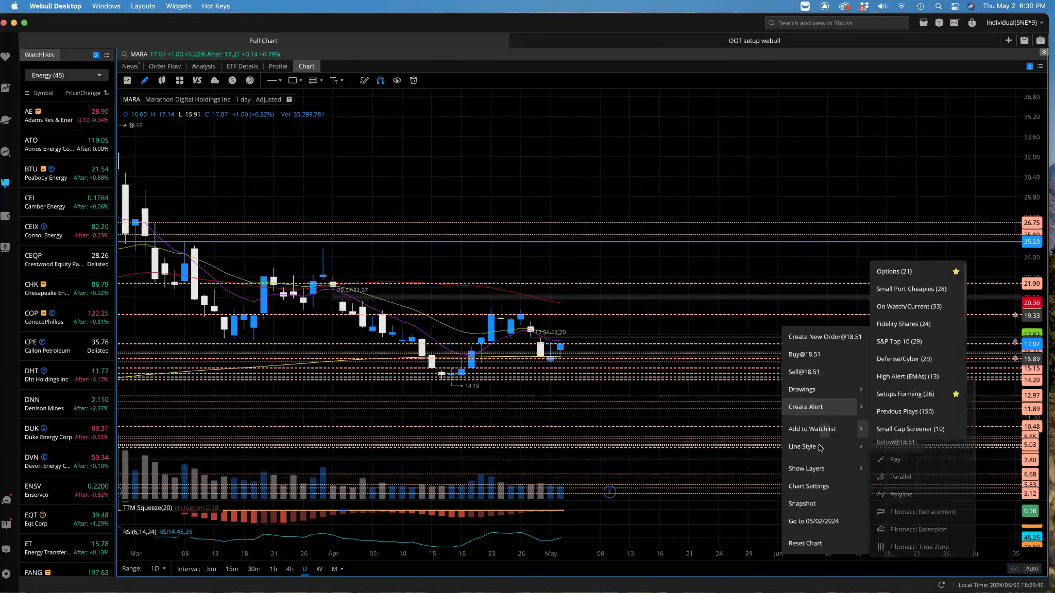
pyautogui.moveTo(827, 470)
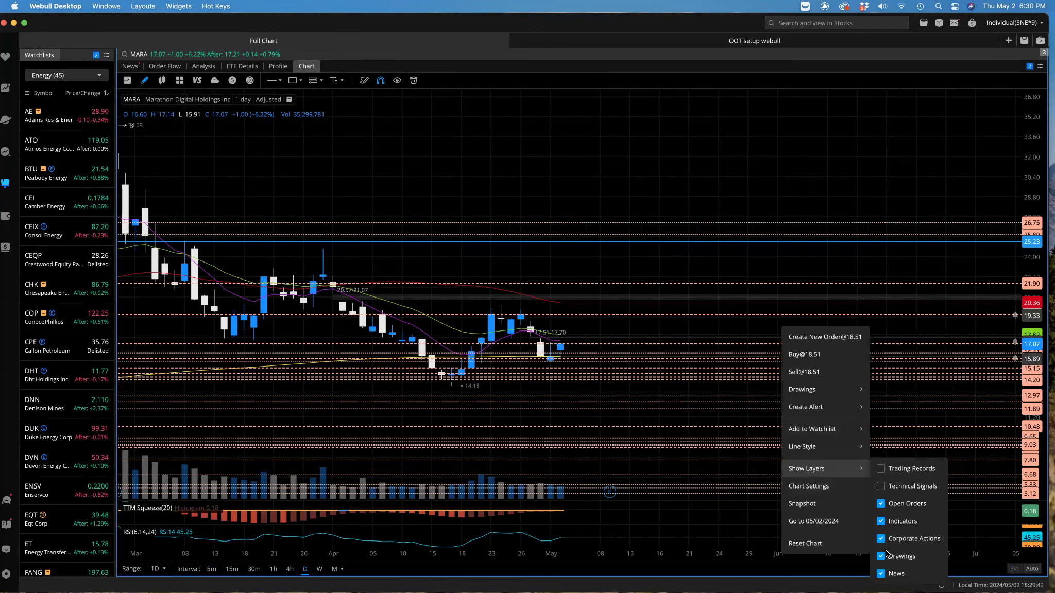
pyautogui.click(880, 556)
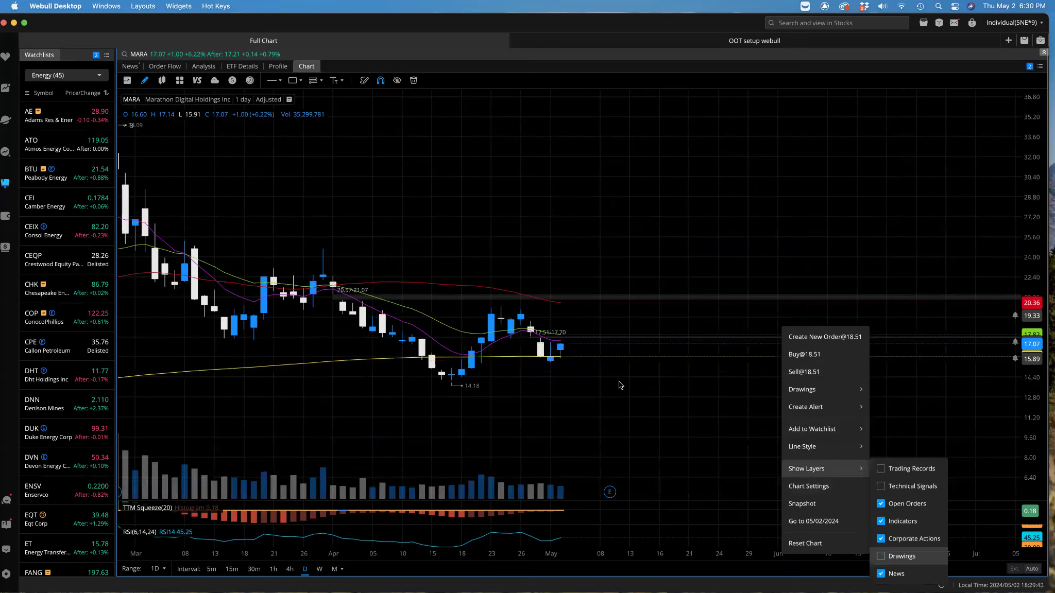
pyautogui.click(818, 275)
# Examine MARA's daily price history back to spring 2023 against its moving averages.
pyautogui.moveTo(1032, 310)
pyautogui.mouseDown()
pyautogui.moveTo(1033, 290)
pyautogui.moveTo(1033, 319)
pyautogui.mouseUp()
pyautogui.scroll(-5, 848, 264)
pyautogui.scroll(-4, 859, 265)
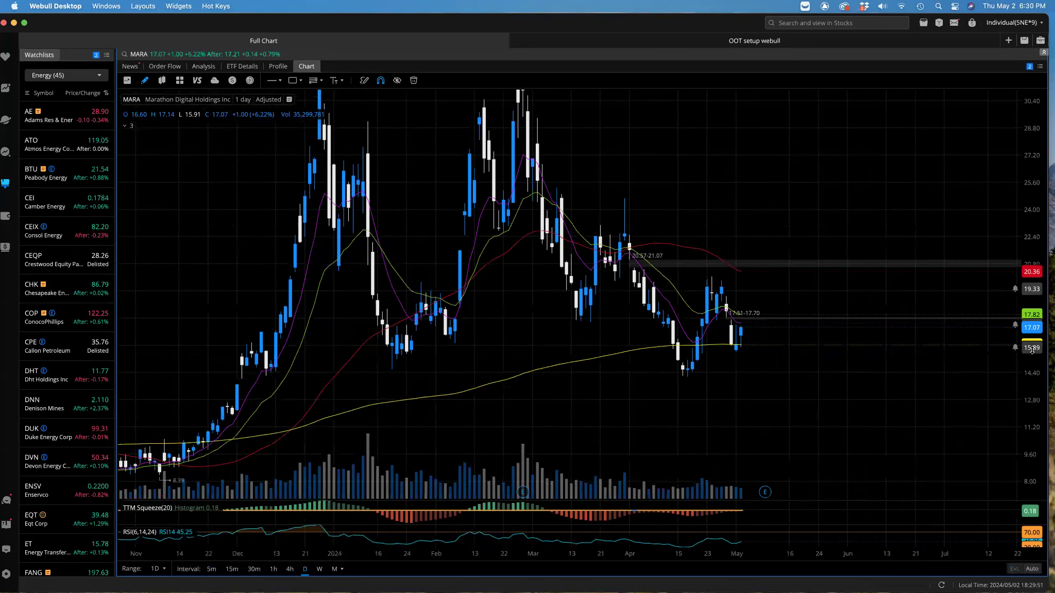
pyautogui.scroll(-4, 832, 259)
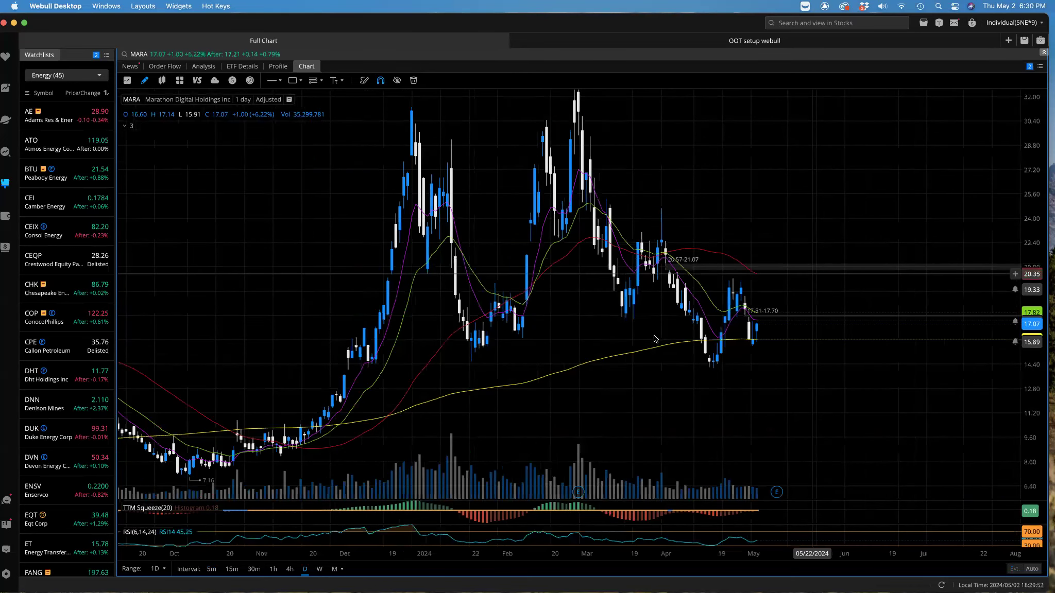
pyautogui.scroll(-2, 649, 340)
pyautogui.moveTo(367, 330); pyautogui.dragTo(588, 314)
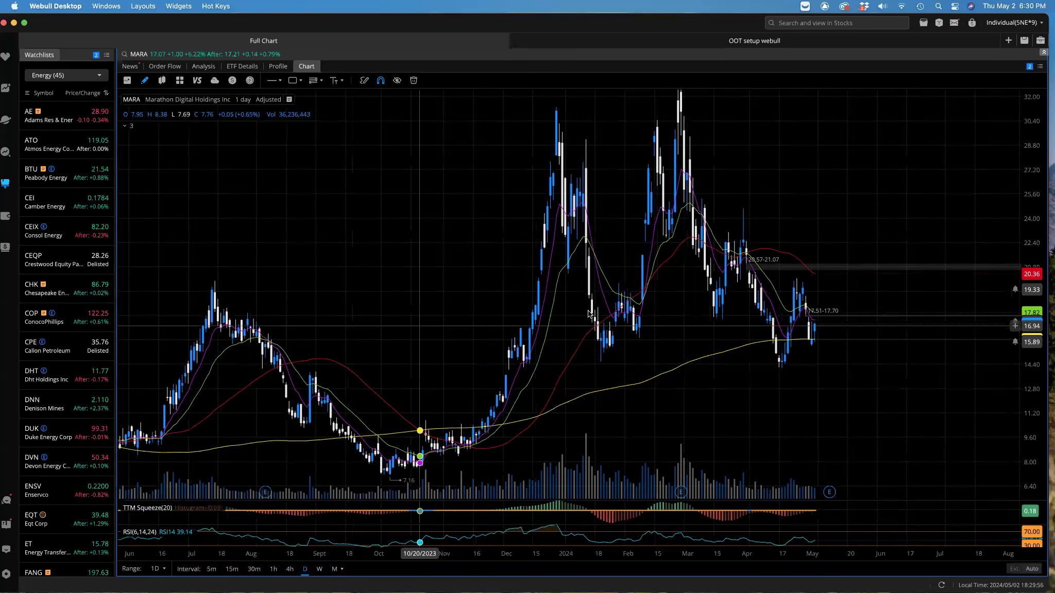
pyautogui.hscroll(-2, 361, 412)
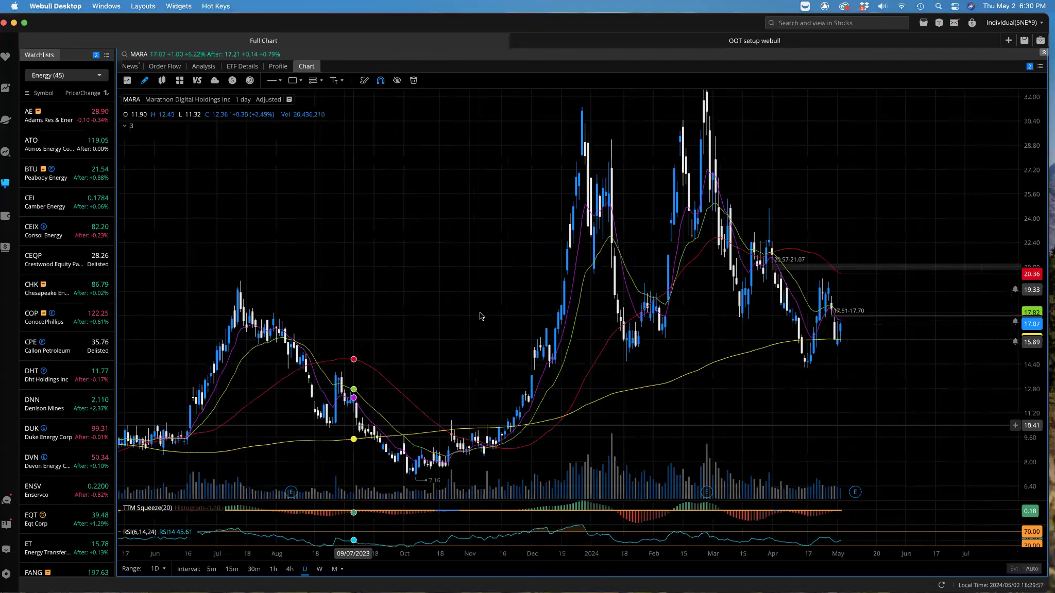
pyautogui.hscroll(5, 610, 343)
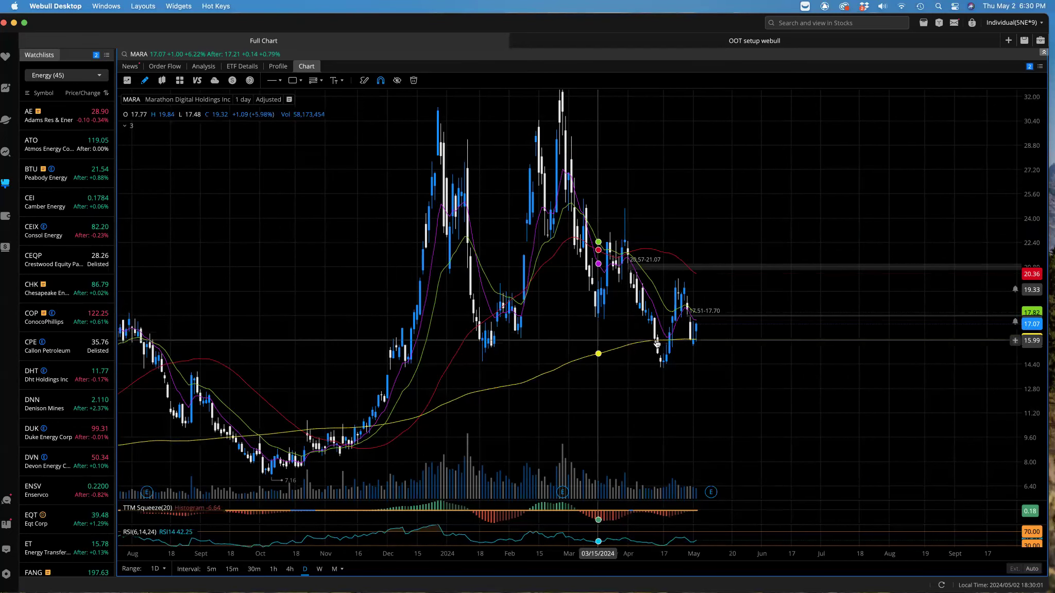
pyautogui.hscroll(-1, 458, 426)
pyautogui.hscroll(-7, 459, 425)
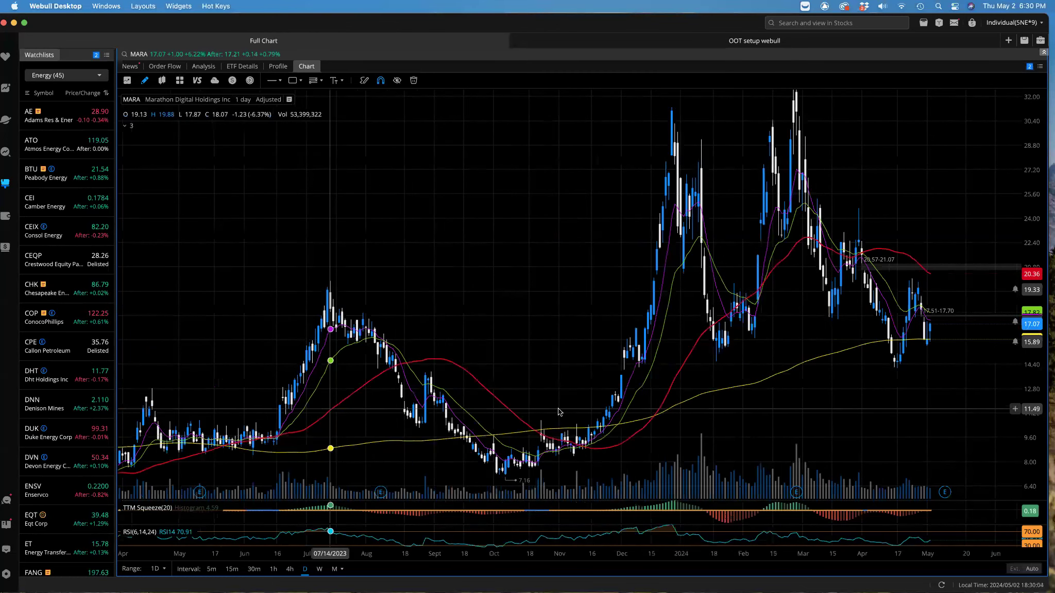
pyautogui.scroll(-4, 793, 276)
pyautogui.hscroll(-5, 792, 277)
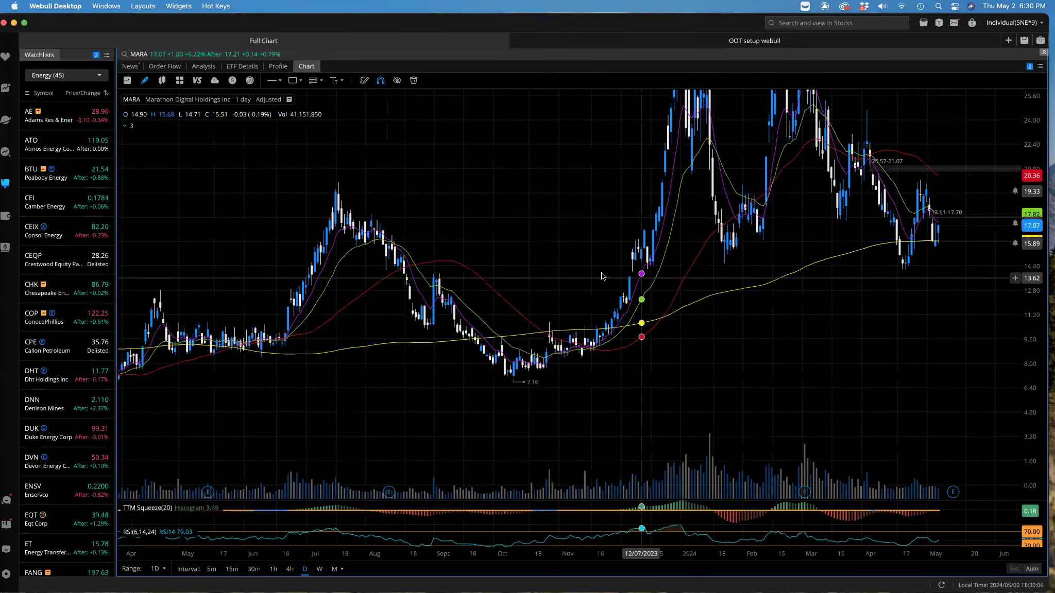
# Examine MARA's recent daily candles around the yellow moving average and the 20.57-21.07 gap.
pyautogui.hscroll(9, 418, 293)
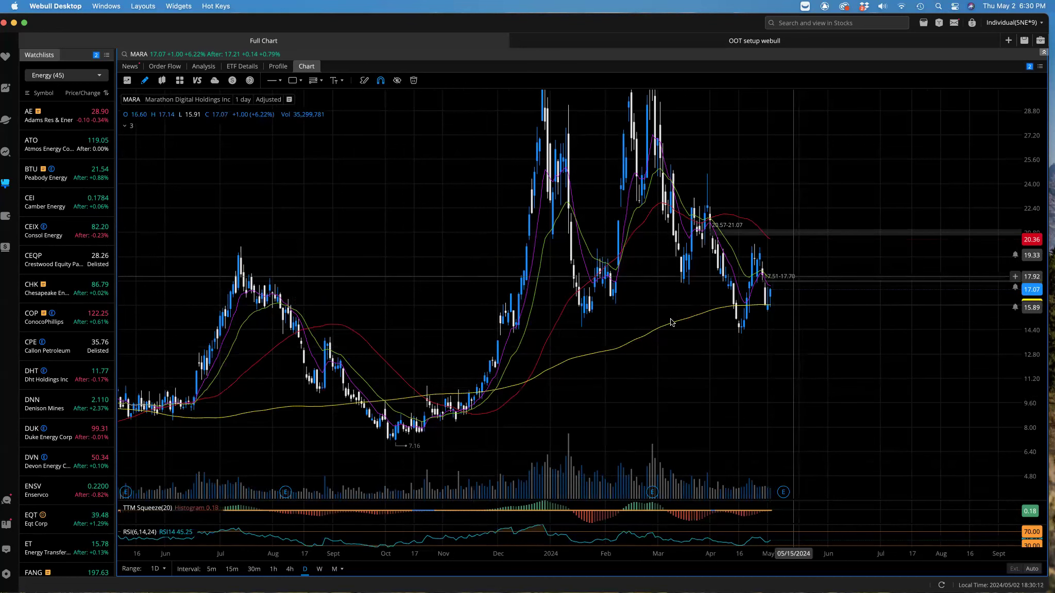
pyautogui.scroll(1, 808, 308)
pyautogui.scroll(2, 809, 308)
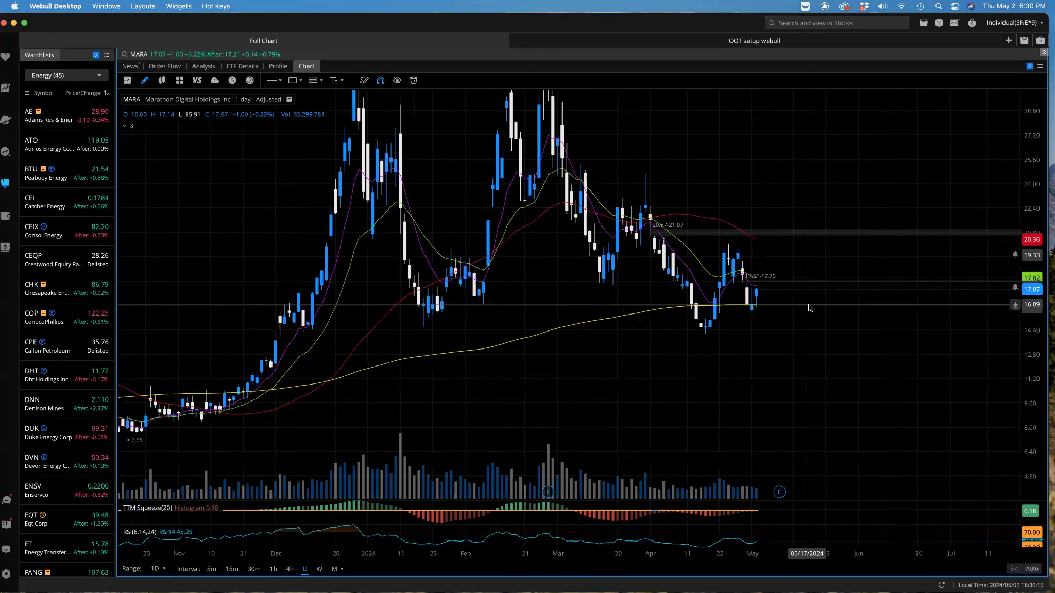
pyautogui.scroll(2, 685, 352)
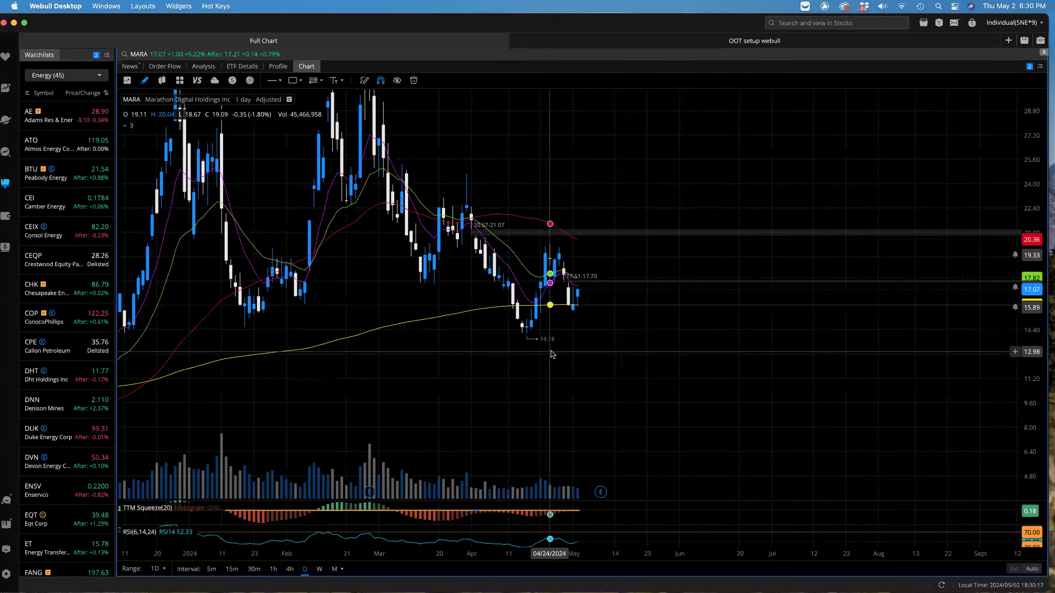
pyautogui.click(1015, 233)
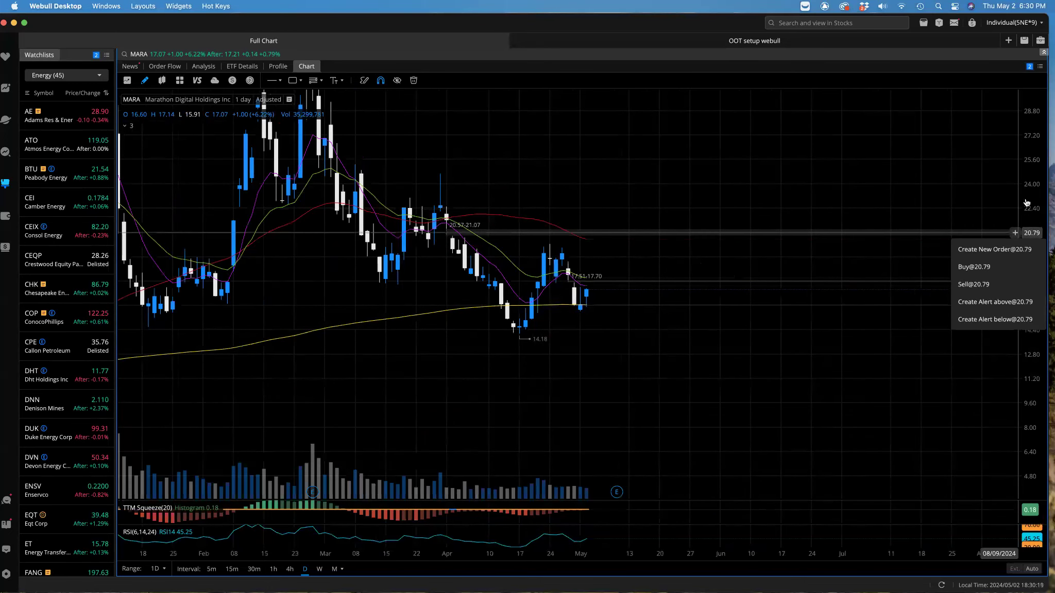
pyautogui.click(926, 195)
pyautogui.moveTo(1033, 187); pyautogui.dragTo(1030, 37)
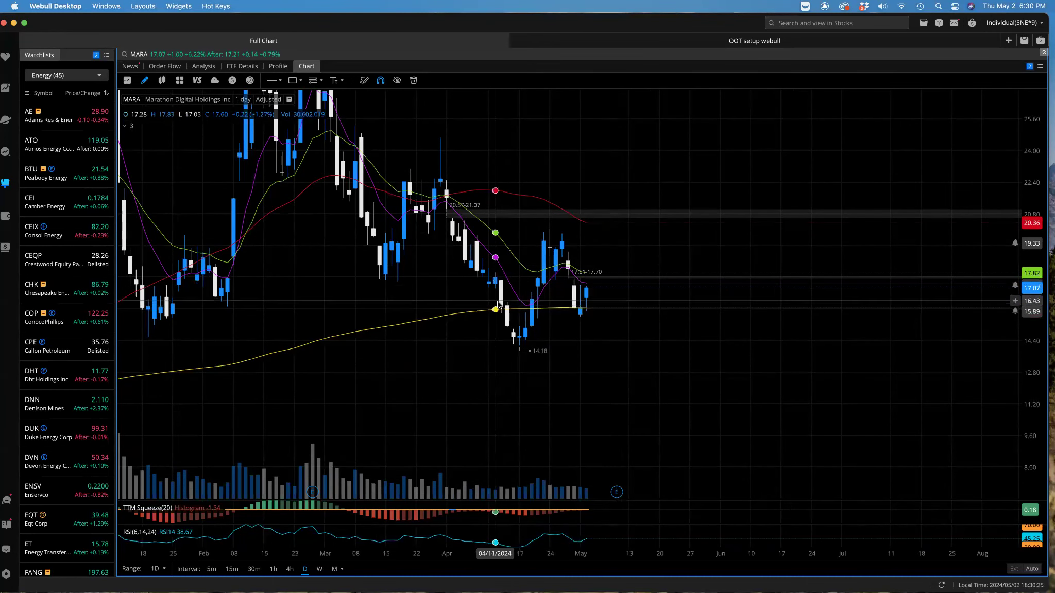
pyautogui.moveTo(476, 299); pyautogui.dragTo(580, 296)
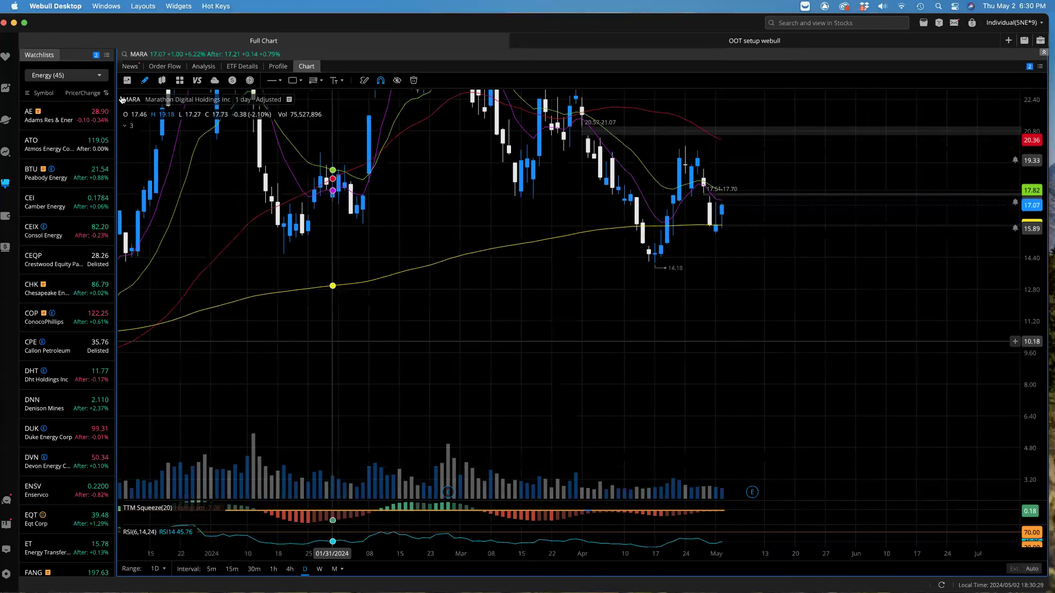
# Change the daily chart's symbol from MARA to RBLX and focus on its recent candles.
pyautogui.write('rbl')
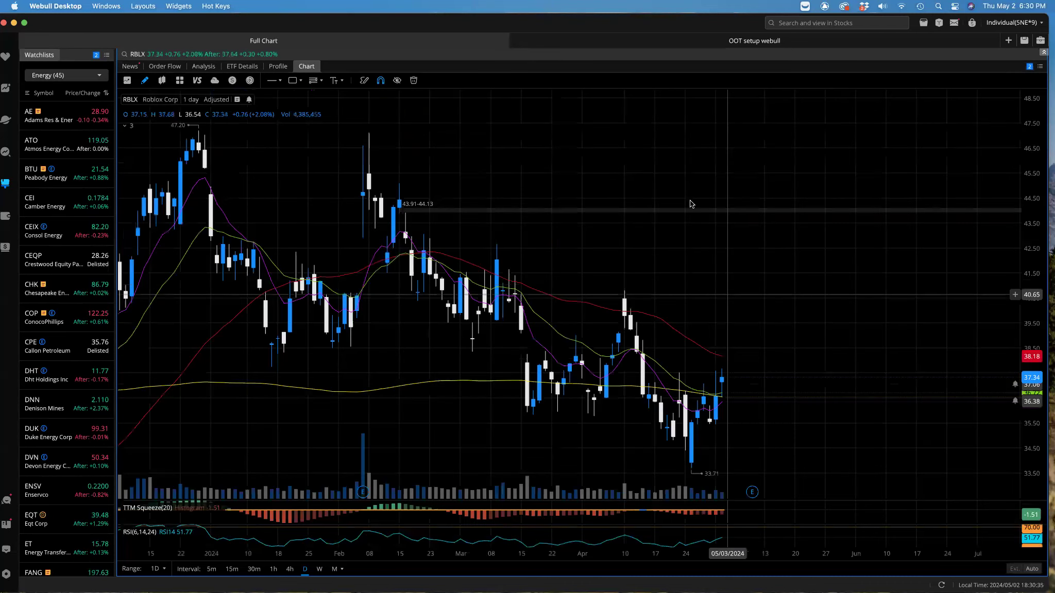
pyautogui.scroll(3, 692, 267)
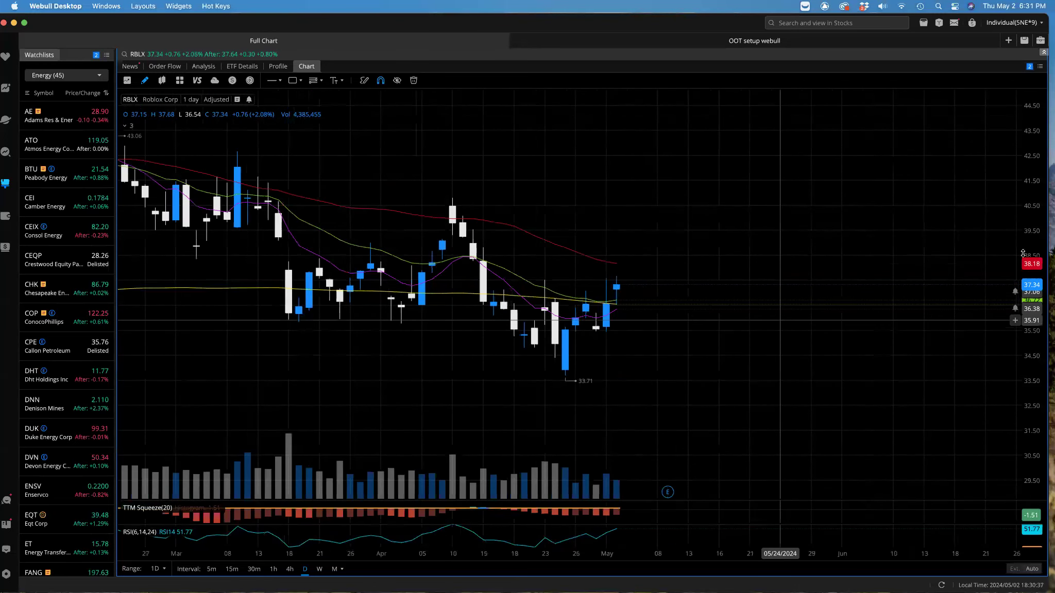
# Highlight the yellow moving average on RBLX's daily chart and examine the late-April and early-May candles around it.
pyautogui.moveTo(1026, 127); pyautogui.dragTo(1026, 114)
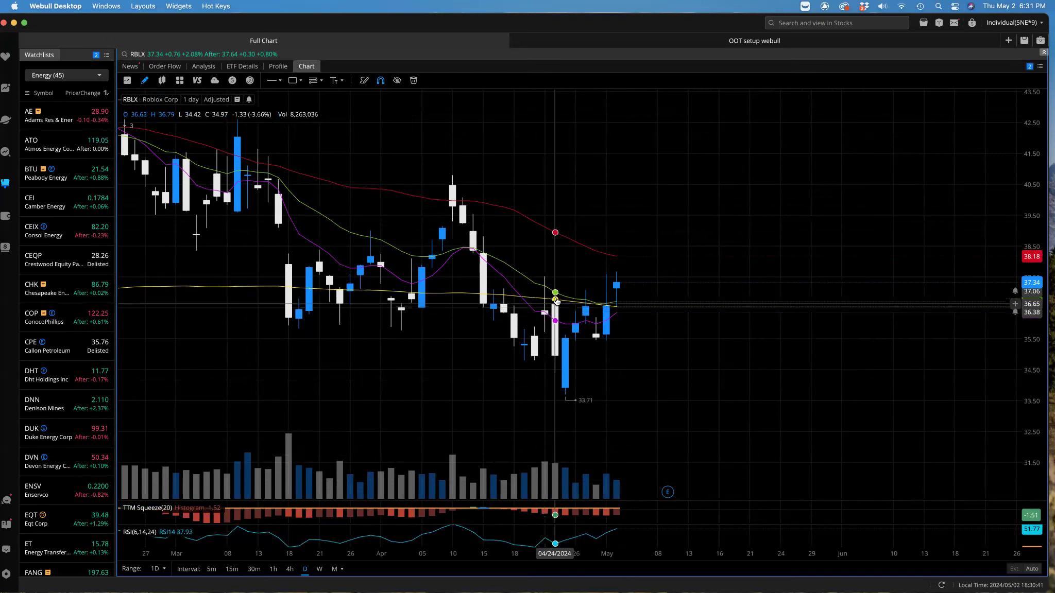
pyautogui.click(555, 304)
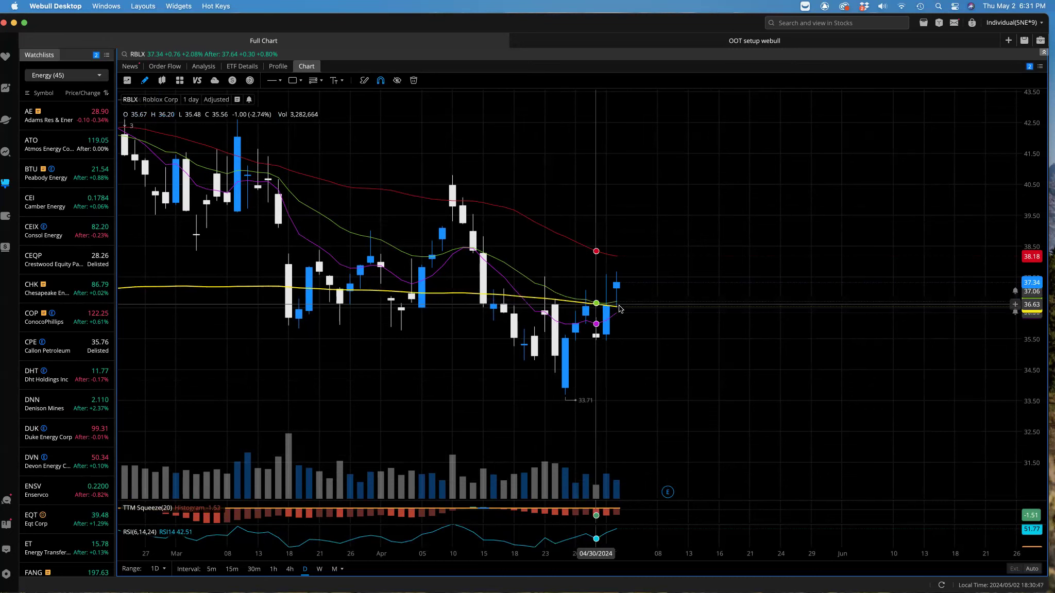
pyautogui.scroll(2, 647, 311)
pyautogui.scroll(2, 647, 311)
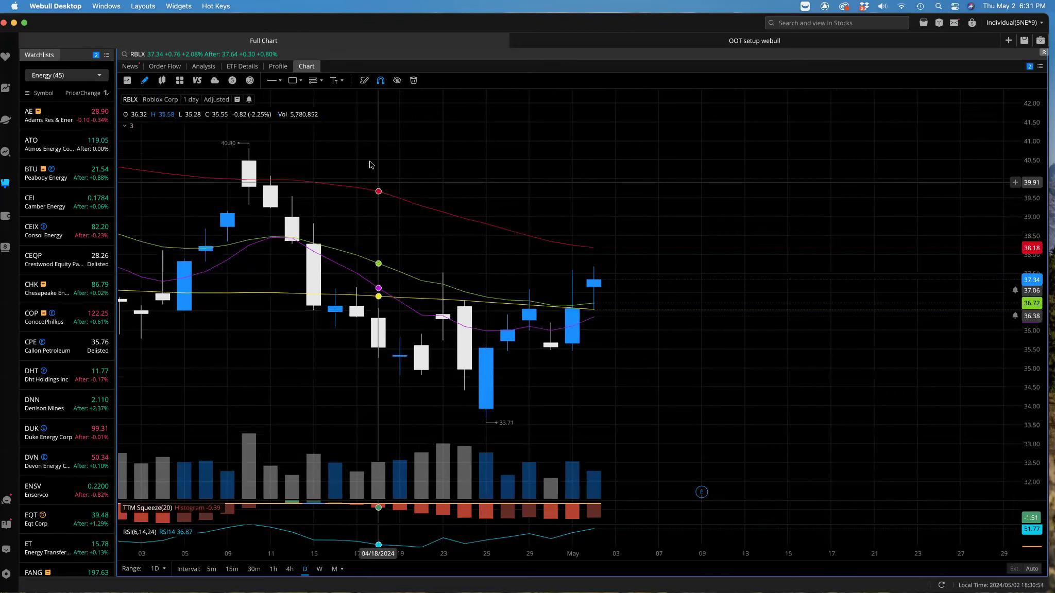
# Switch the RBLX chart to the 5-minute interval and bring the May 2 session into view from its opening candles.
pyautogui.click(212, 569)
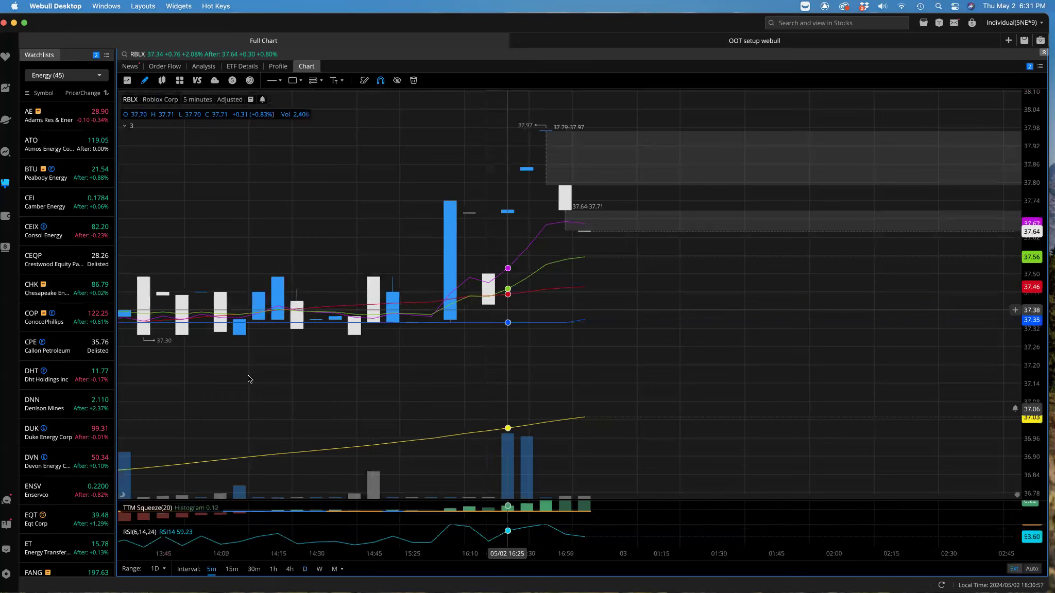
pyautogui.moveTo(359, 383); pyautogui.dragTo(613, 355)
pyautogui.moveTo(306, 242); pyautogui.dragTo(572, 237)
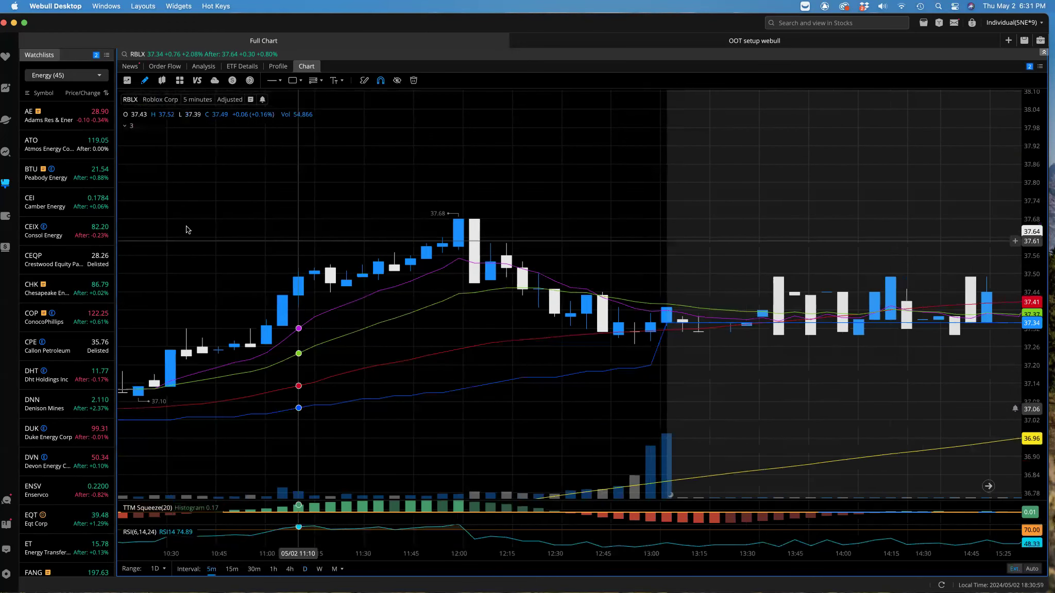
pyautogui.scroll(-2, 199, 231)
pyautogui.hscroll(-8, 440, 235)
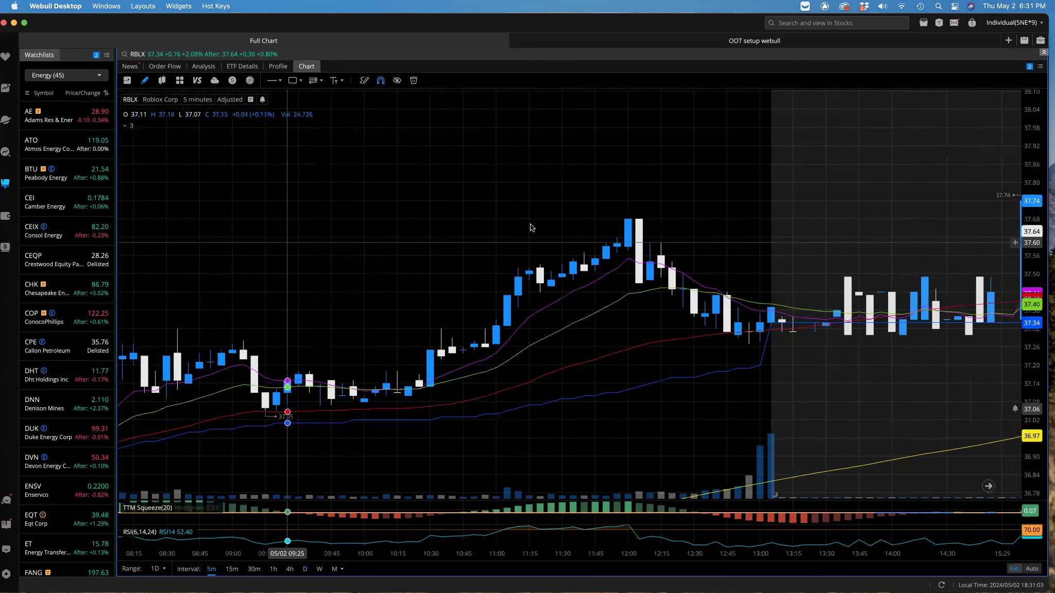
pyautogui.hscroll(-9, 356, 268)
pyautogui.moveTo(342, 291); pyautogui.dragTo(484, 238)
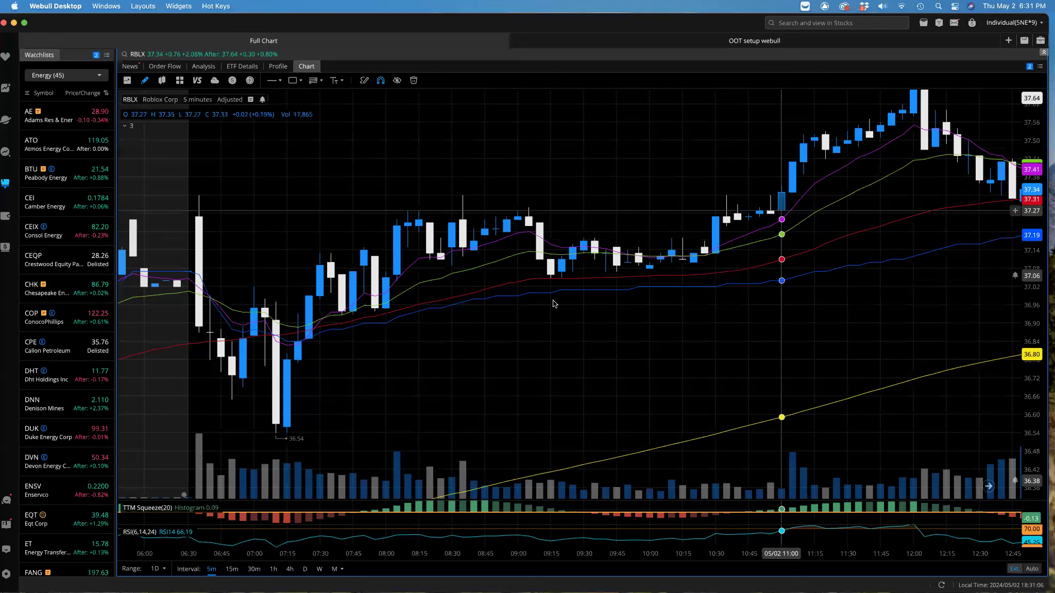
# Examine RBLX's 5-minute price action on May 2, from the morning low through the midday high to after-hours, against its moving averages.
pyautogui.hscroll(2, 392, 297)
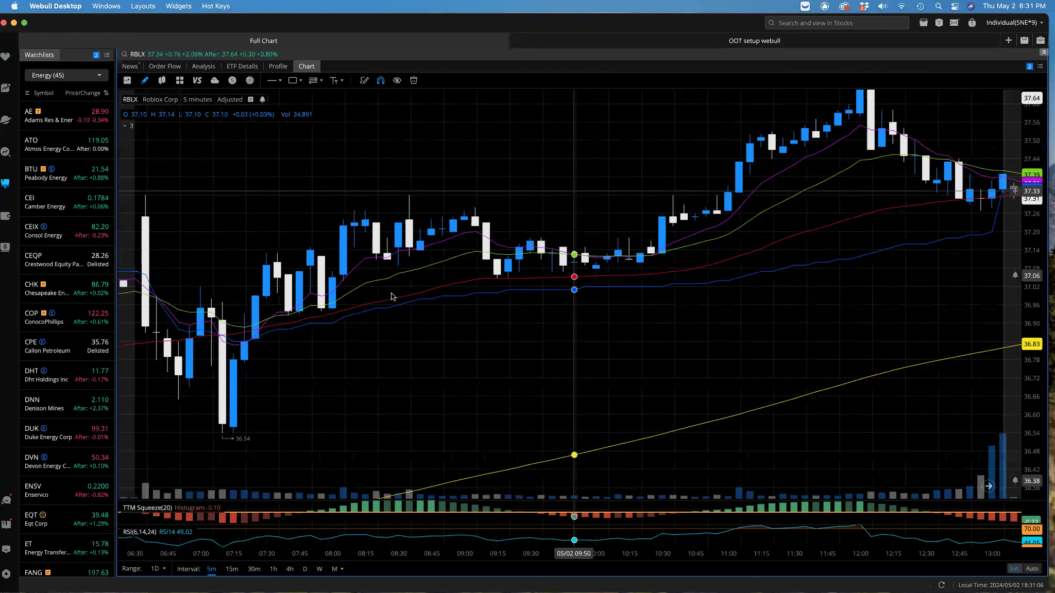
pyautogui.hscroll(3, 753, 185)
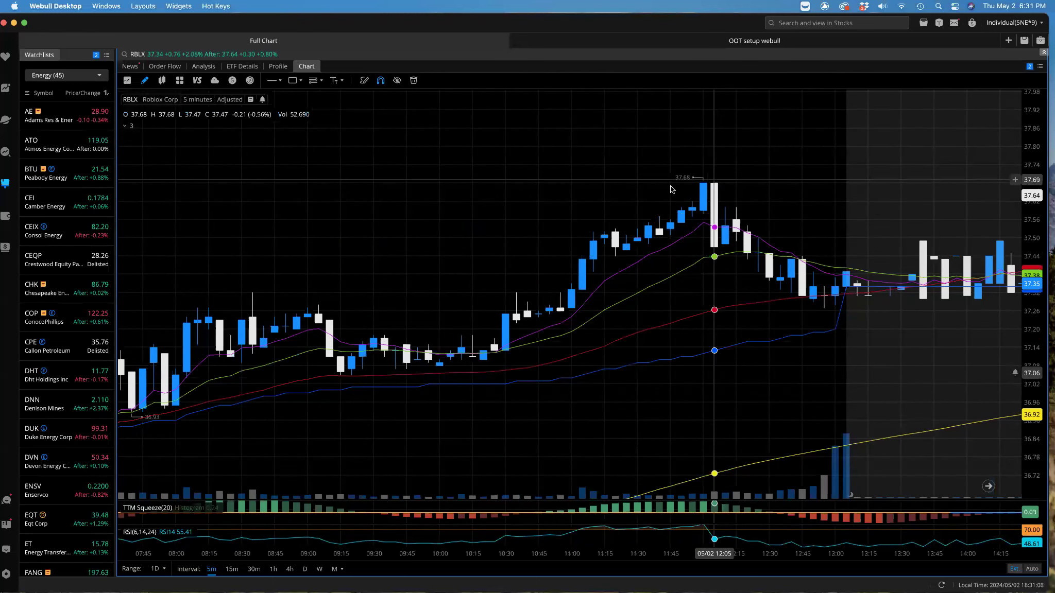
pyautogui.scroll(-3, 669, 180)
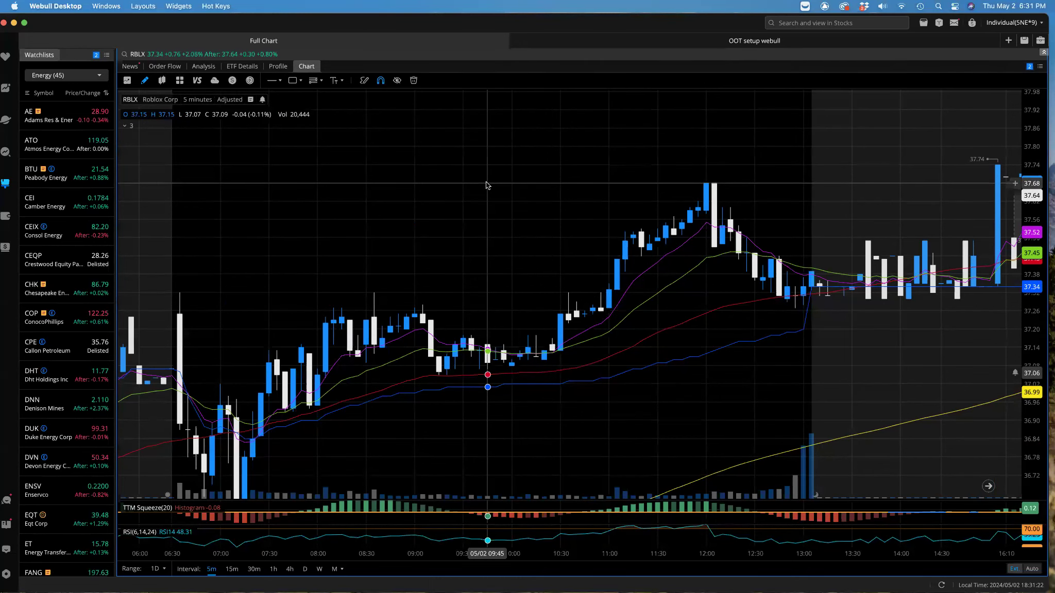
pyautogui.moveTo(534, 189); pyautogui.dragTo(585, 189)
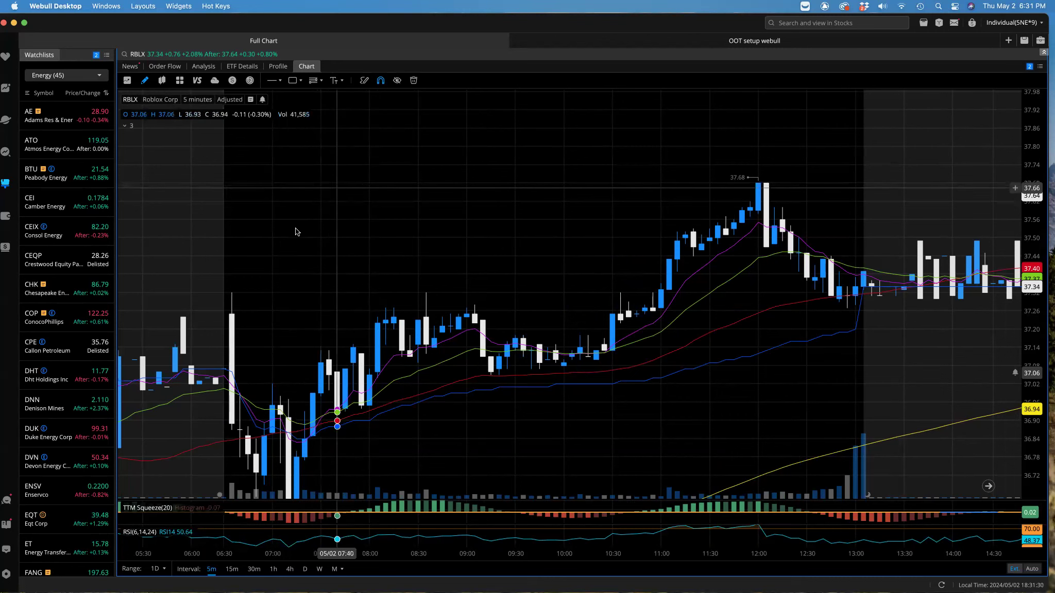
pyautogui.hscroll(-5, 268, 316)
pyautogui.moveTo(268, 316); pyautogui.dragTo(278, 202)
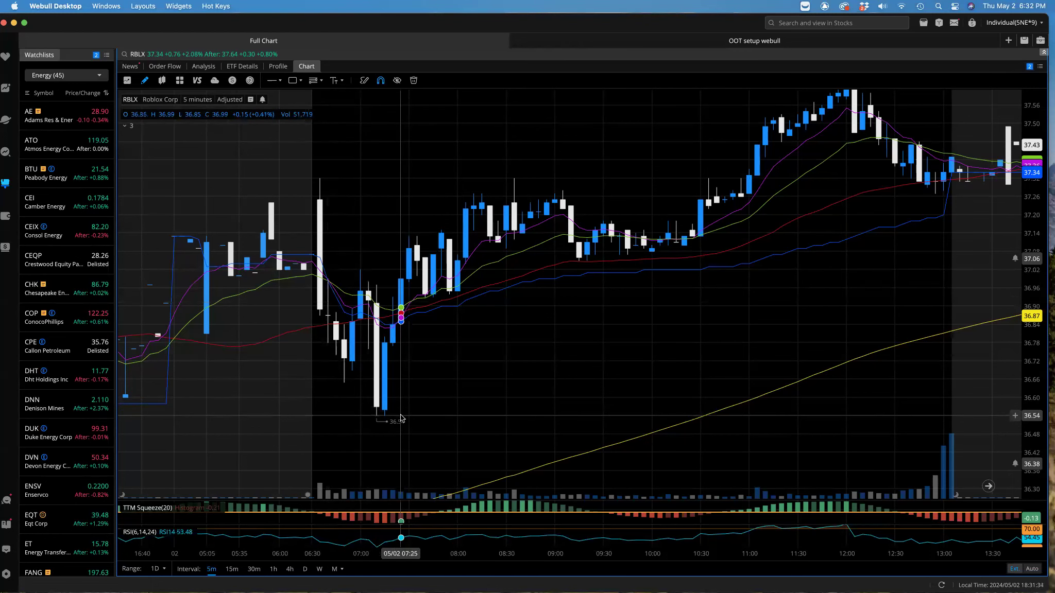
pyautogui.hscroll(5, 515, 263)
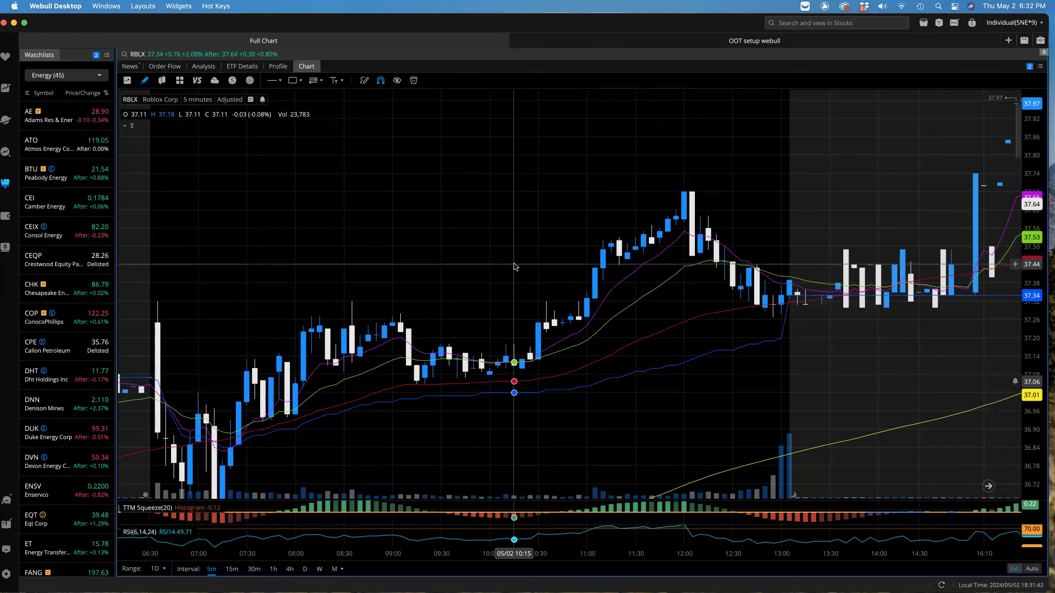
pyautogui.hscroll(5, 514, 267)
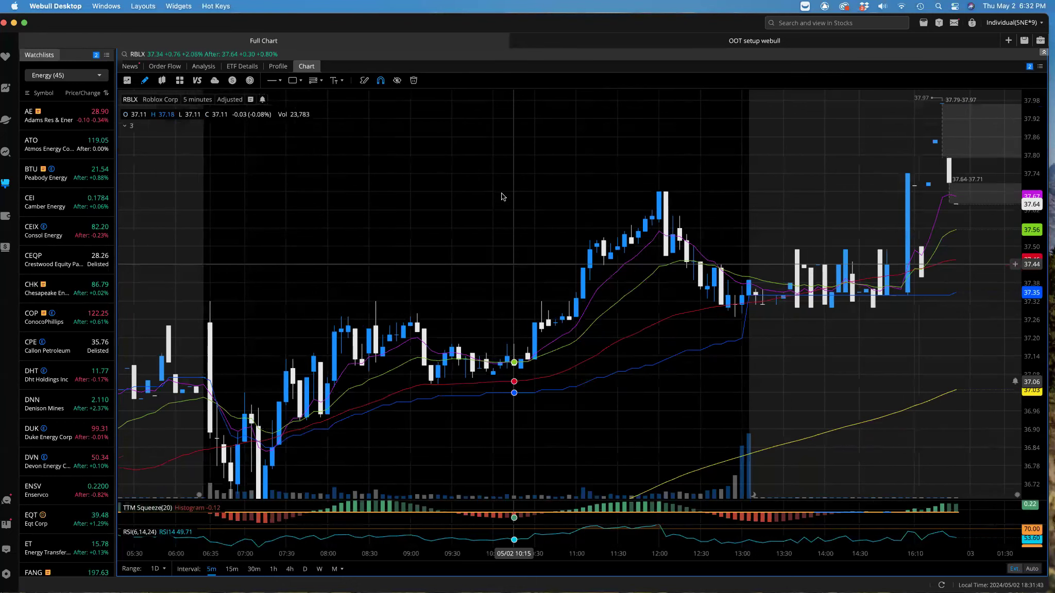
pyautogui.hscroll(2, 503, 192)
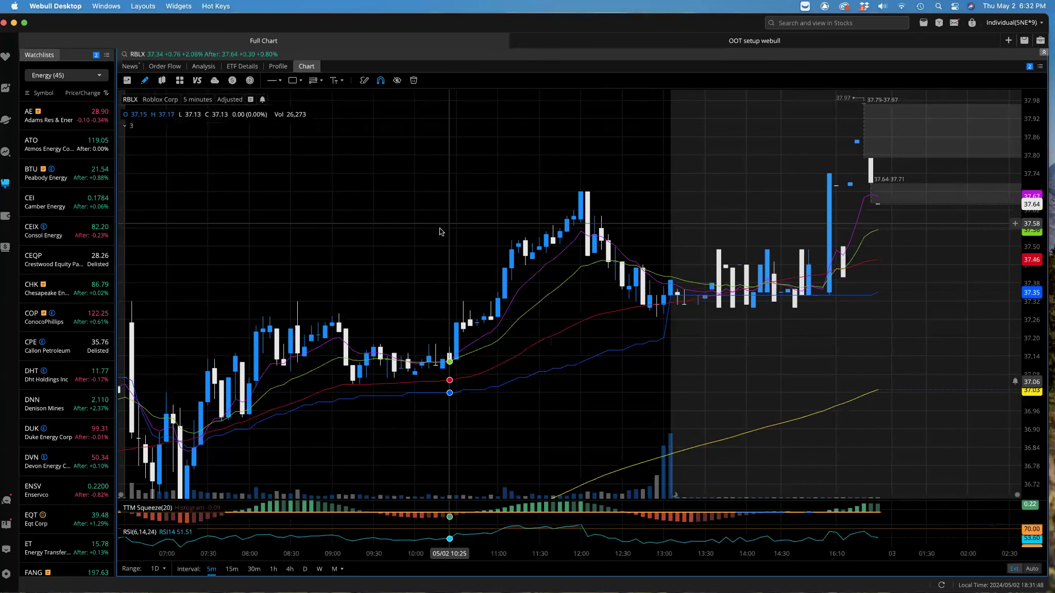
pyautogui.hscroll(-10, 533, 231)
pyautogui.hscroll(-2, 533, 231)
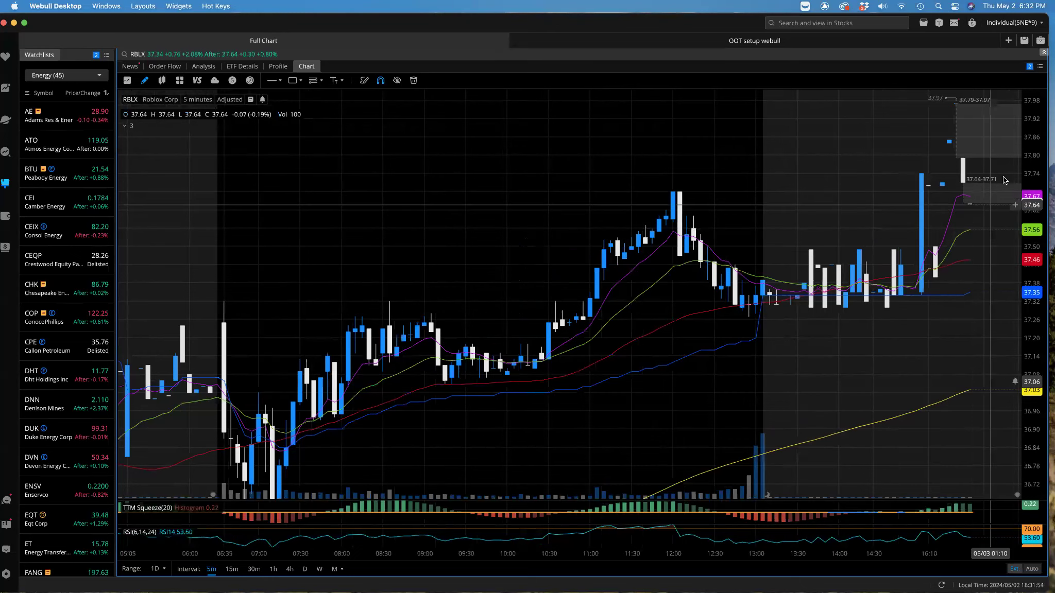
# Minimize the Webull window to reveal the desktop.
pyautogui.click(14, 23)
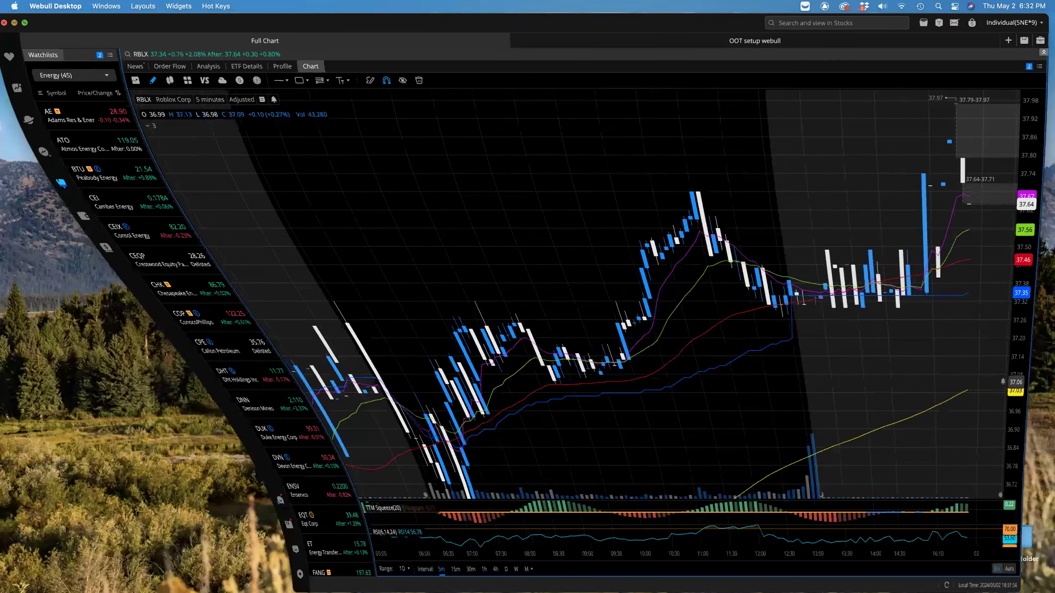